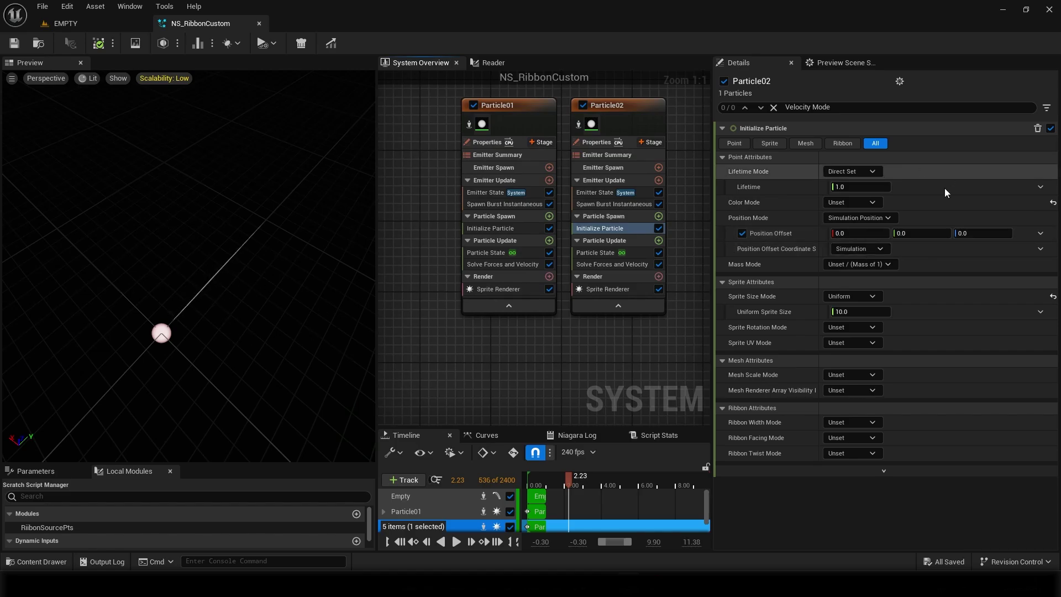
Step: Set Particle02's Position Offset to about 75.74 in X and 7.84 in Y, and check the ribbon in the preview
{"action": "left_click_drag", "start_coordinate": [841, 233], "coordinate": [885, 232]}
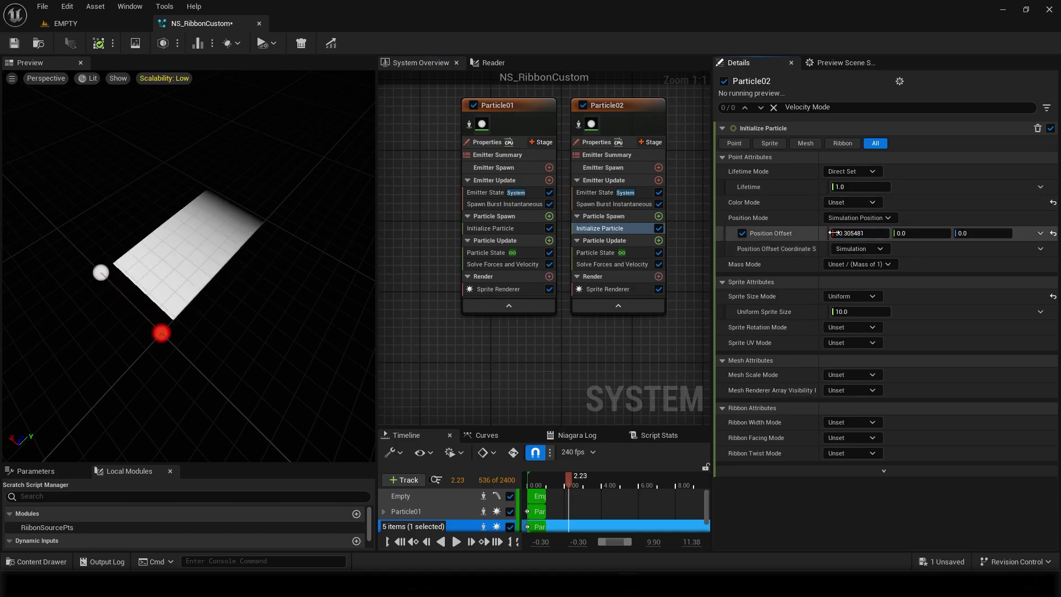
{"action": "left_click_drag", "start_coordinate": [836, 234], "coordinate": [917, 233]}
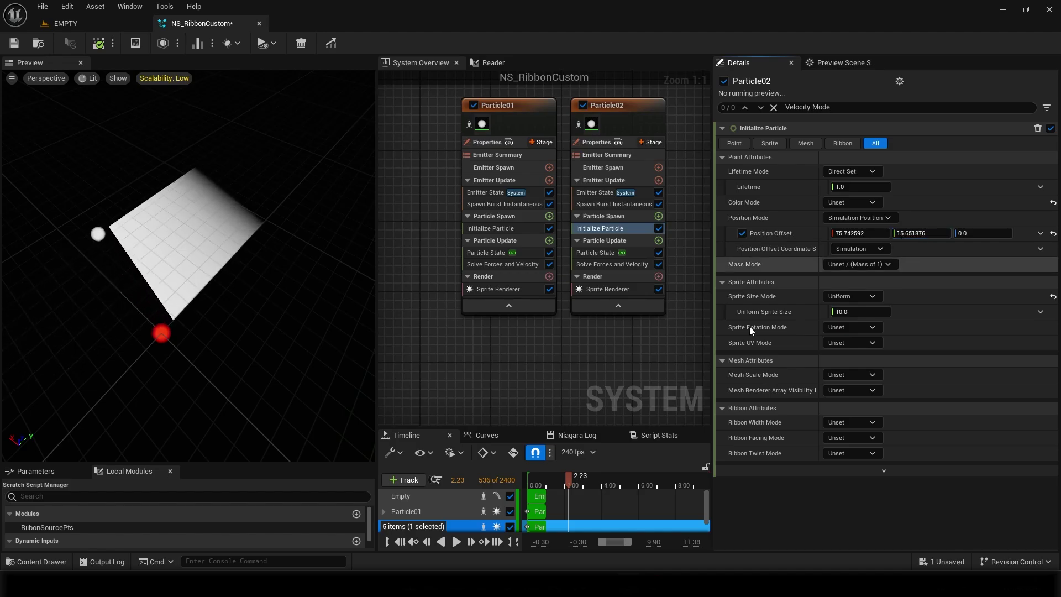
{"action": "left_click_drag", "start_coordinate": [545, 476], "coordinate": [599, 475]}
{"action": "left_click_drag", "start_coordinate": [188, 265], "coordinate": [255, 279]}
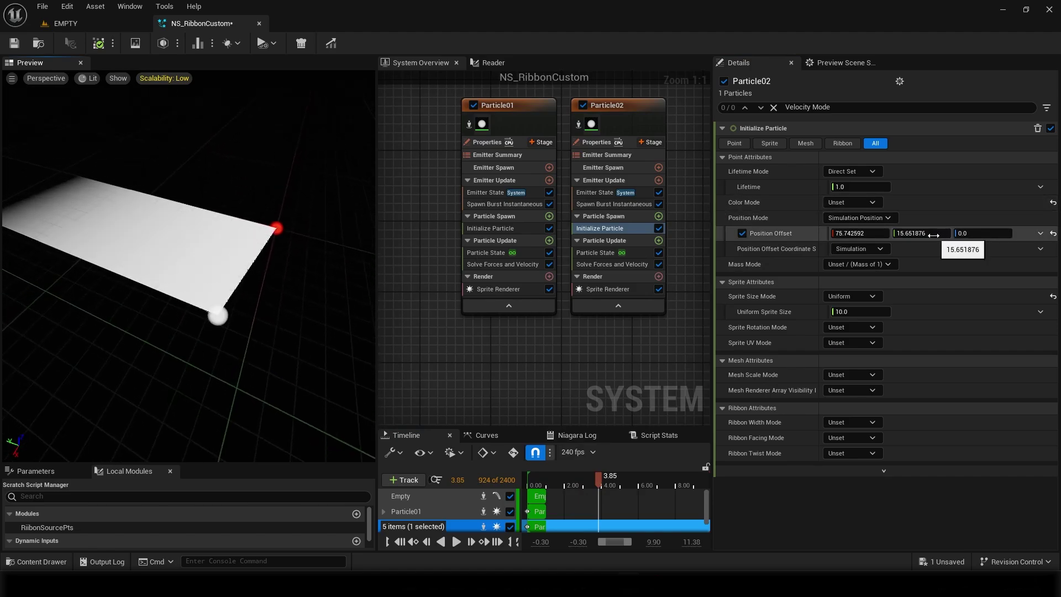
{"action": "mouse_move", "coordinate": [922, 233]}
{"action": "left_mouse_down"}
{"action": "mouse_move", "coordinate": [946, 233]}
{"action": "mouse_move", "coordinate": [919, 232]}
{"action": "left_mouse_up"}
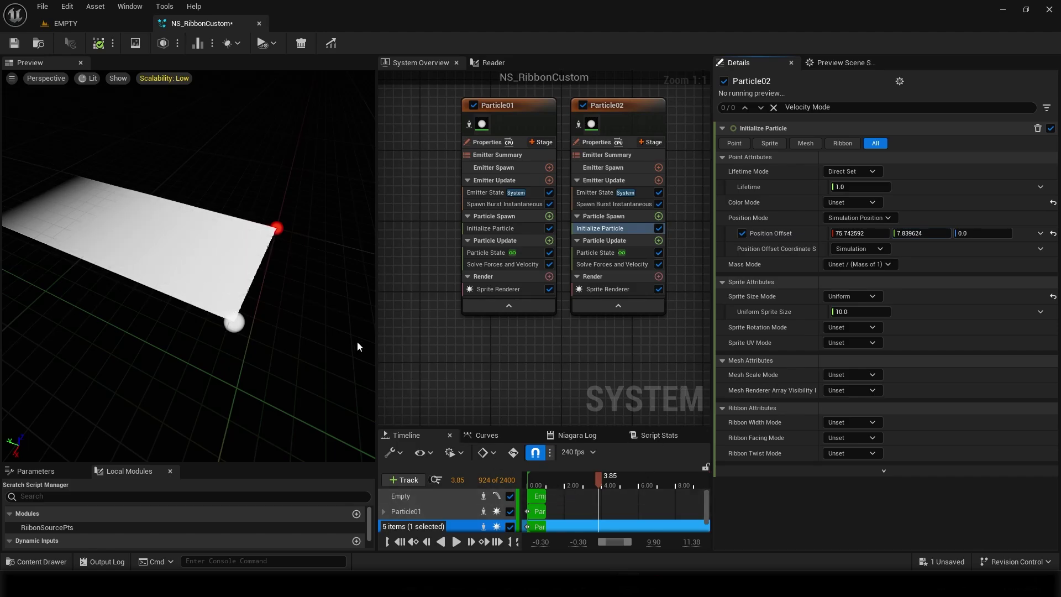
{"action": "left_click_drag", "start_coordinate": [328, 323], "coordinate": [148, 282]}
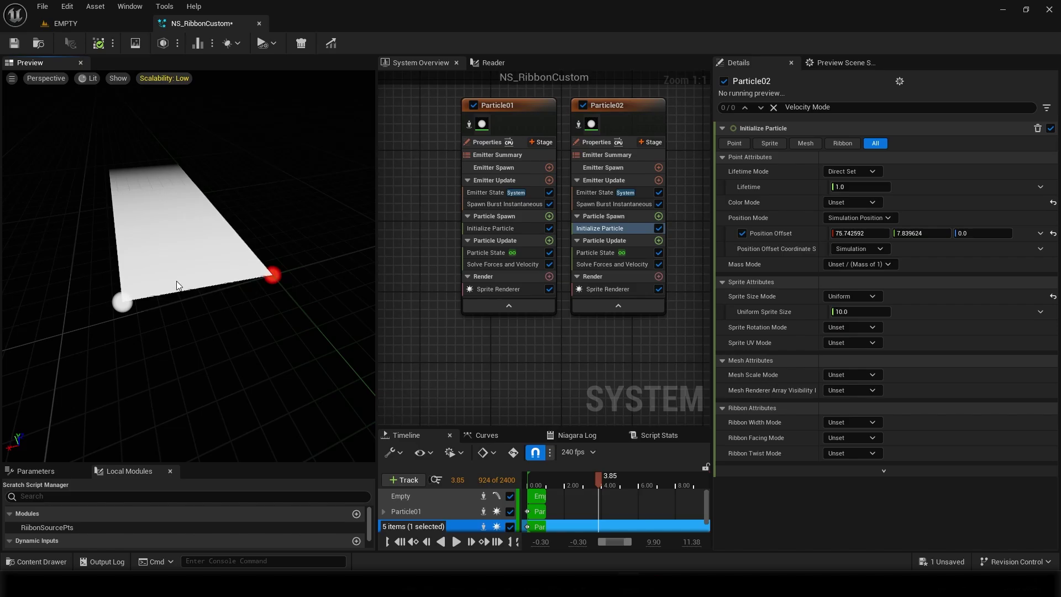
{"action": "left_click_drag", "start_coordinate": [348, 308], "coordinate": [310, 309]}
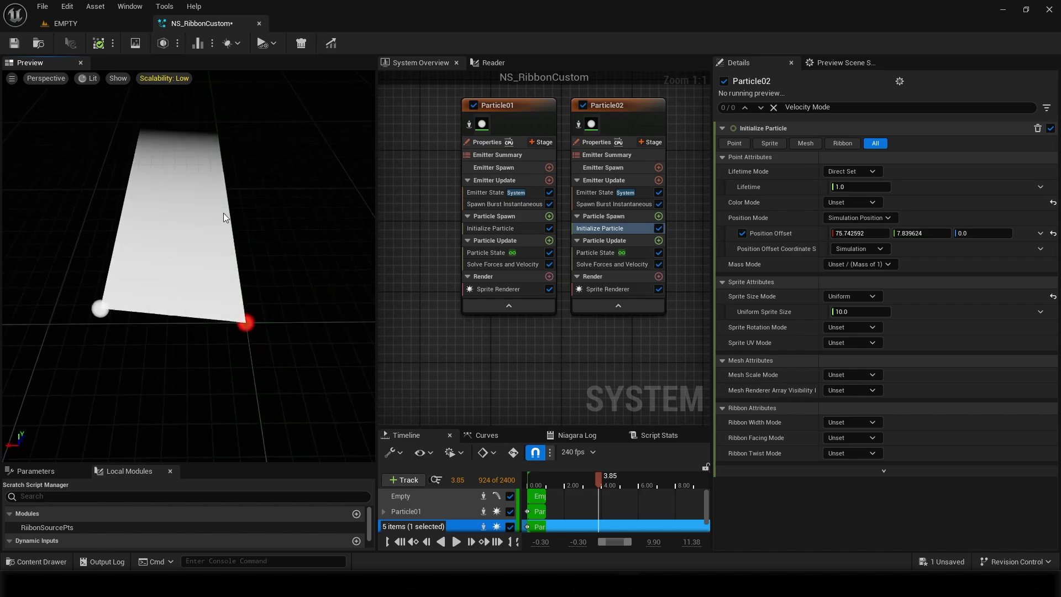
{"action": "left_click_drag", "start_coordinate": [598, 479], "coordinate": [632, 480]}
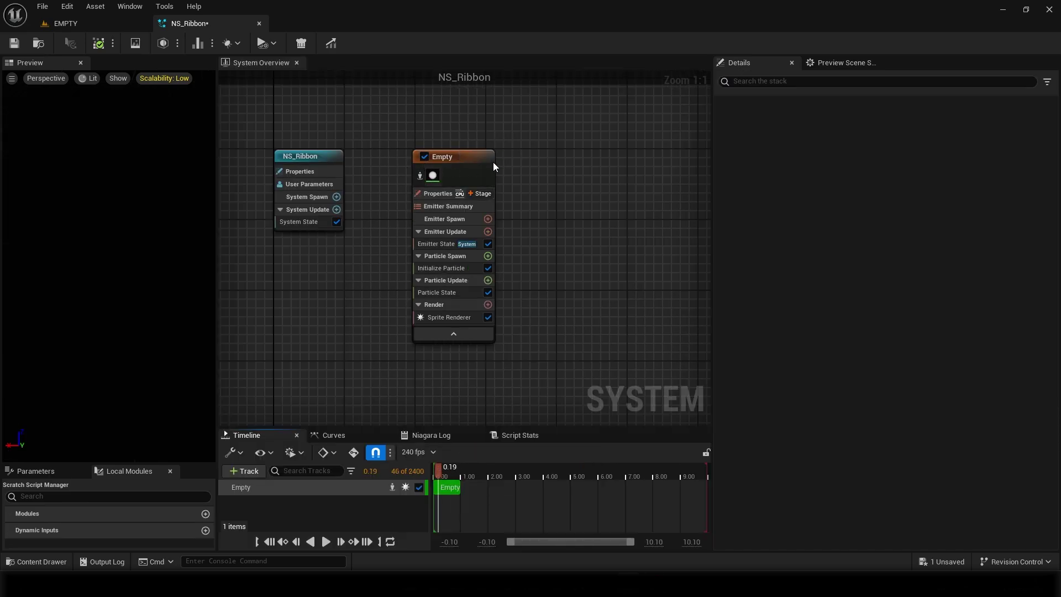
Step: Rename the Empty emitter in the NS_Ribbon system as CustomRibbon
{"action": "left_click", "coordinate": [469, 156]}
{"action": "left_click", "coordinate": [469, 156]}
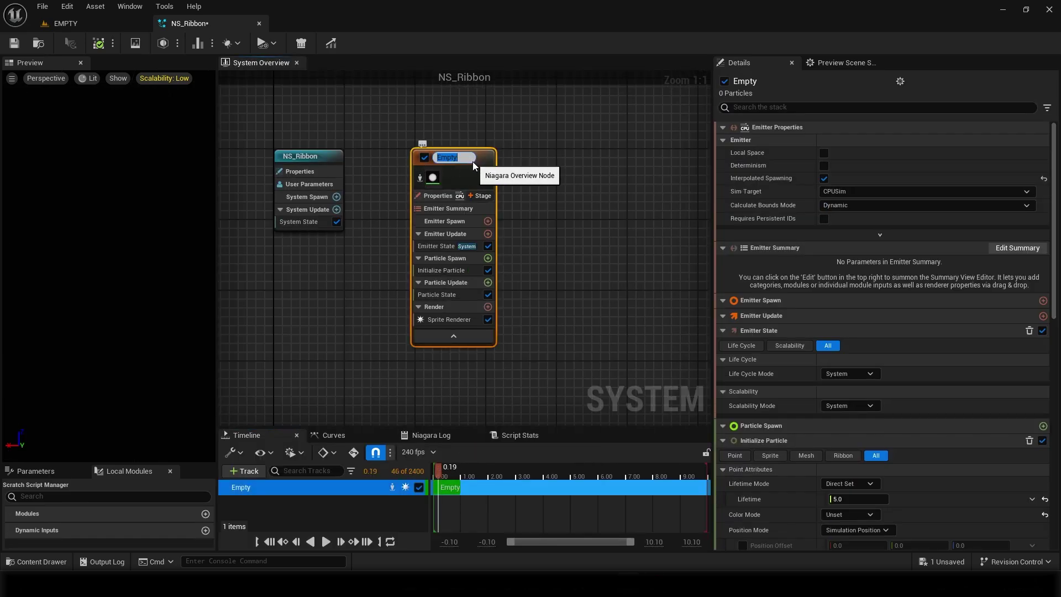
{"action": "type", "text": "Ribbon"}
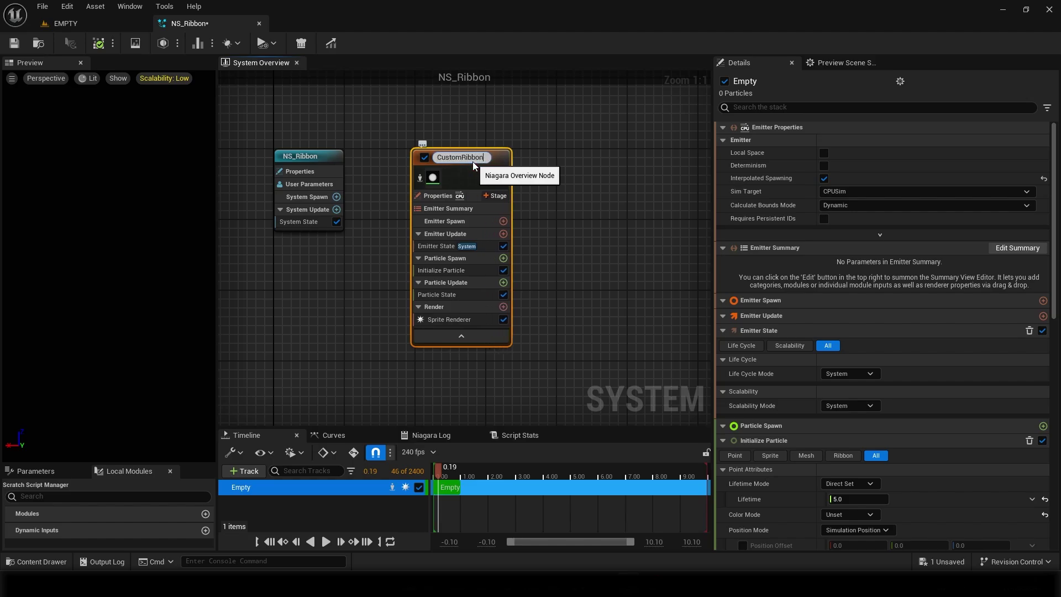
{"action": "key", "text": "Return"}
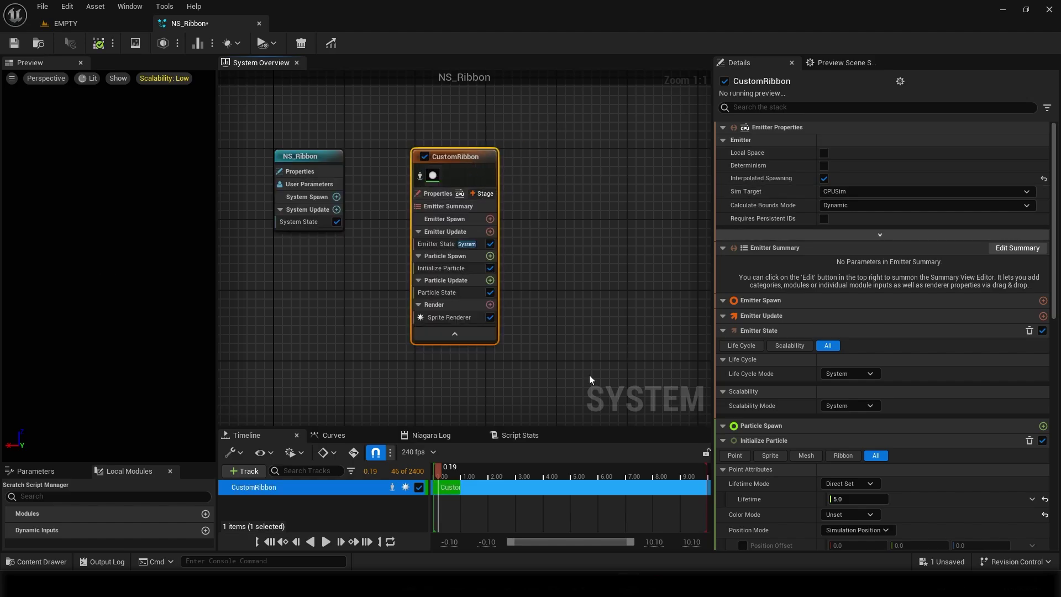
Step: Add a Ribbon Renderer to the CustomRibbon emitter and delete its Sprite Renderer
{"action": "left_click", "coordinate": [490, 305]}
{"action": "type", "text": "ribbon"}
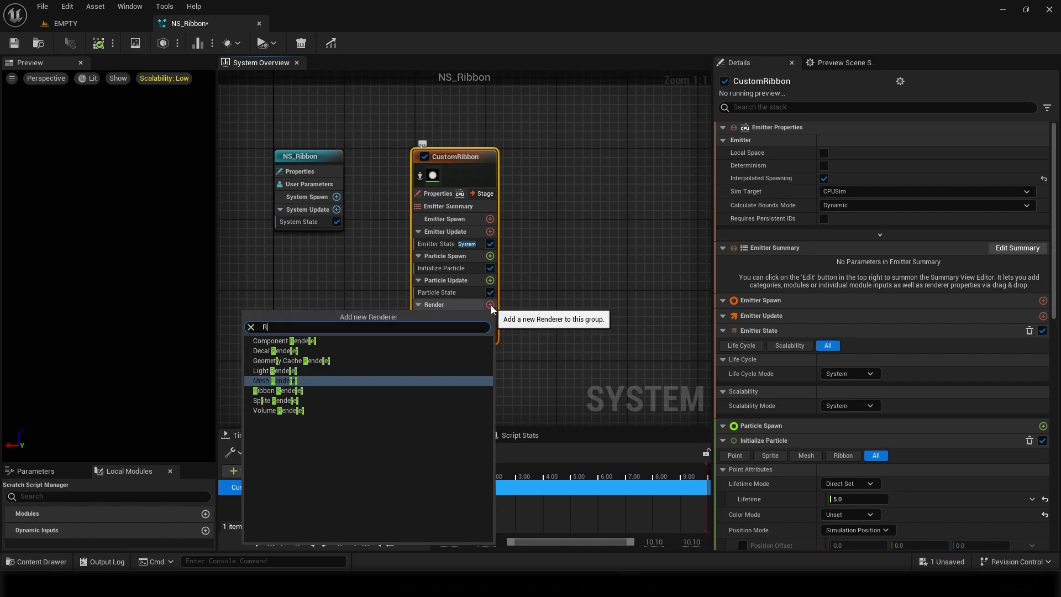
{"action": "key", "text": "Return"}
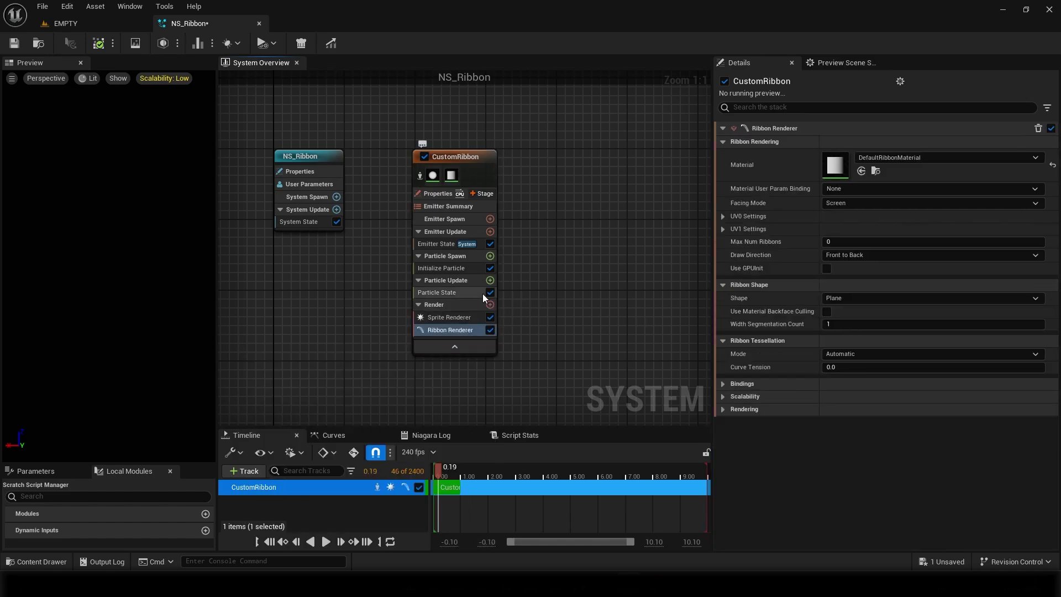
{"action": "left_click", "coordinate": [464, 317]}
{"action": "key", "text": "Delete"}
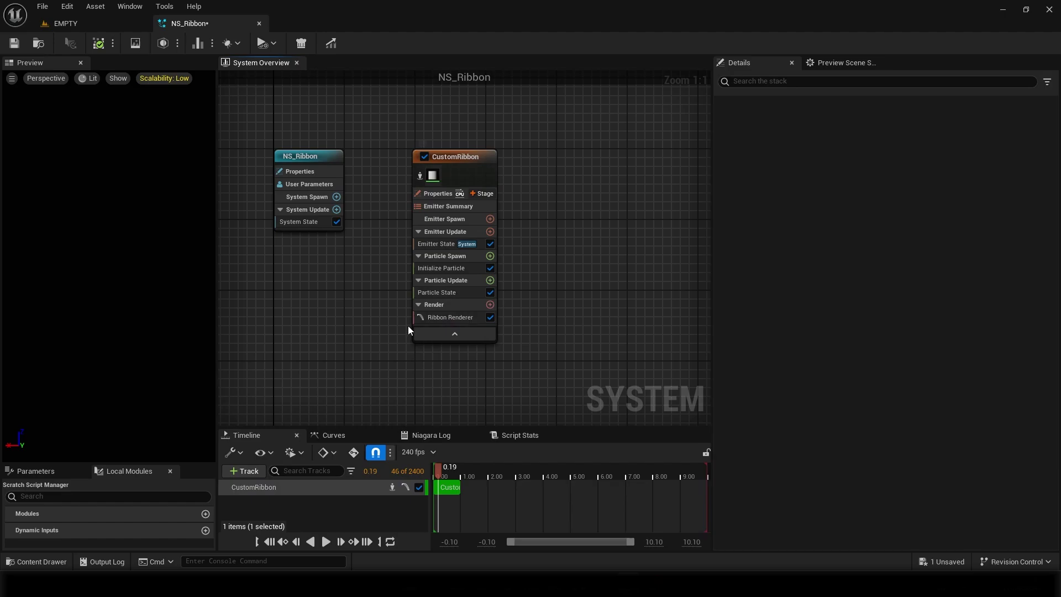
Step: Add a new scratch pad module to the CustomRibbon emitter's Particle Spawn group
{"action": "left_click", "coordinate": [463, 269]}
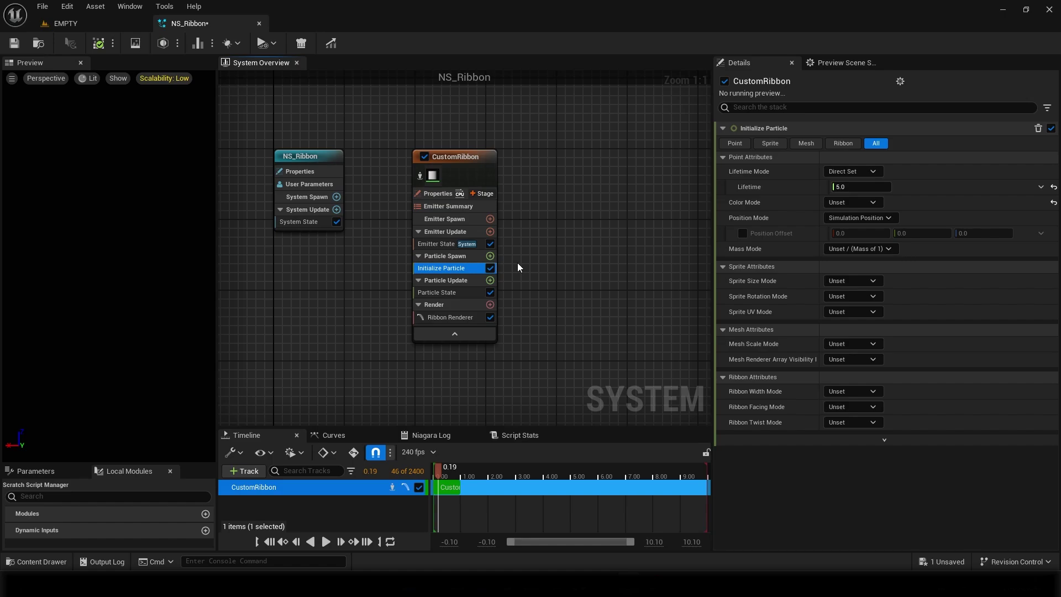
{"action": "left_click", "coordinate": [490, 256]}
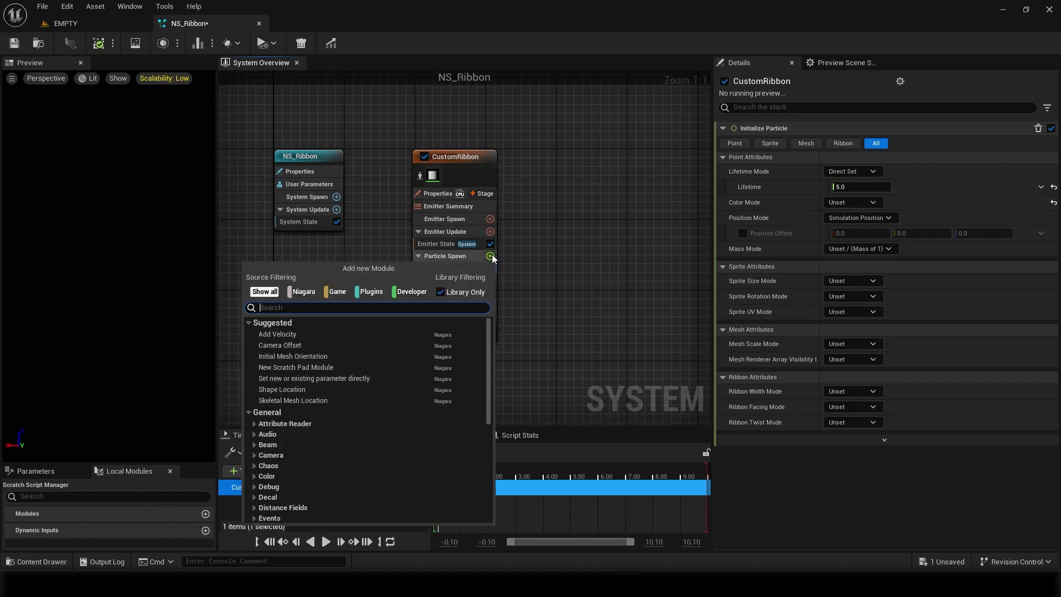
{"action": "left_click", "coordinate": [298, 366]}
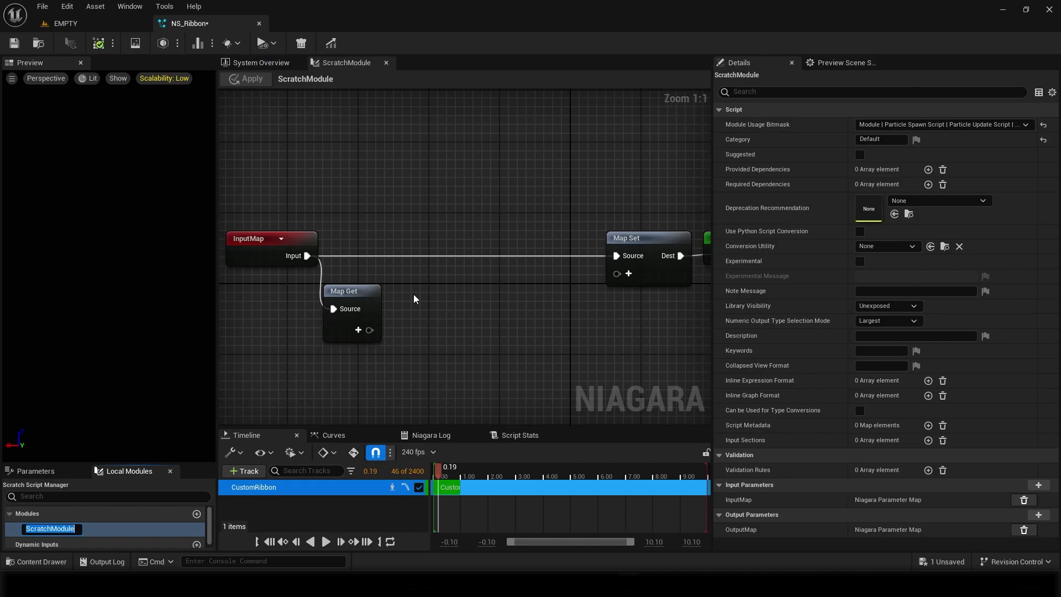
Step: Add a new Vector input named Point A to the scratch module's Map Get node
{"action": "left_click", "coordinate": [358, 329]}
{"action": "left_click", "coordinate": [361, 355]}
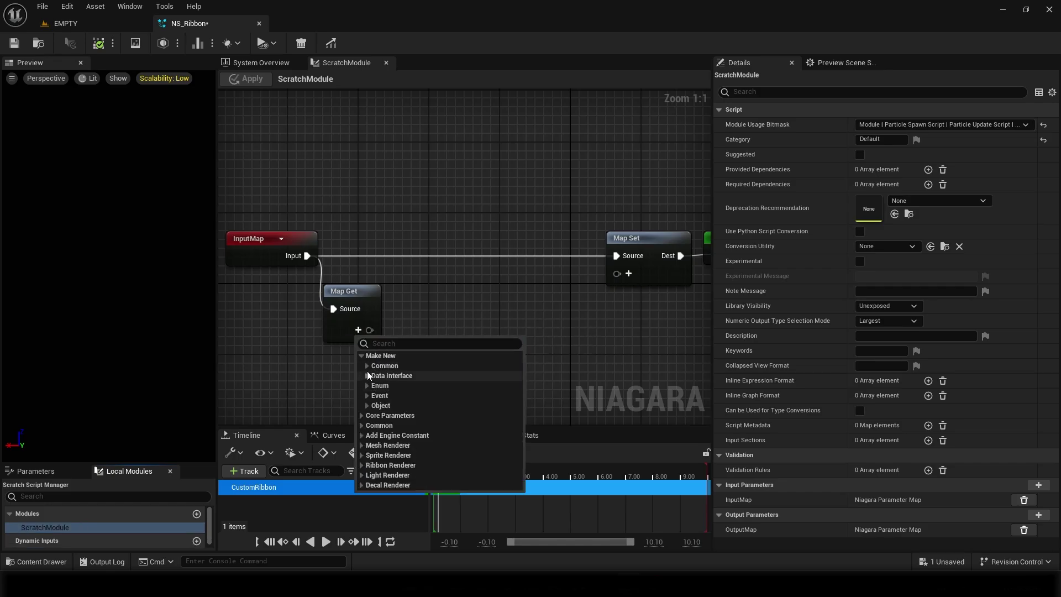
{"action": "left_click", "coordinate": [367, 366]}
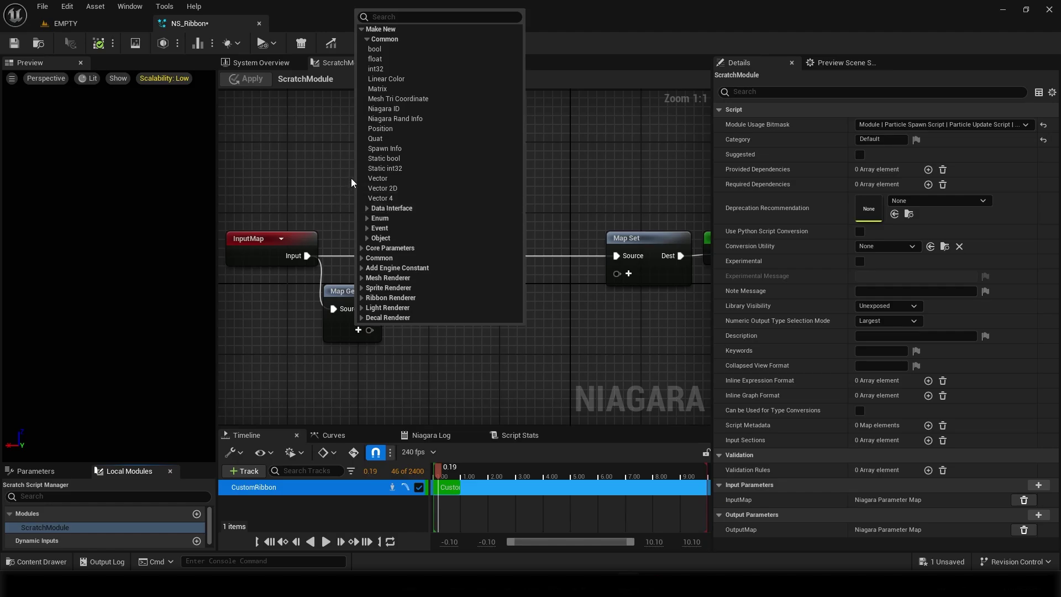
{"action": "left_click", "coordinate": [390, 176]}
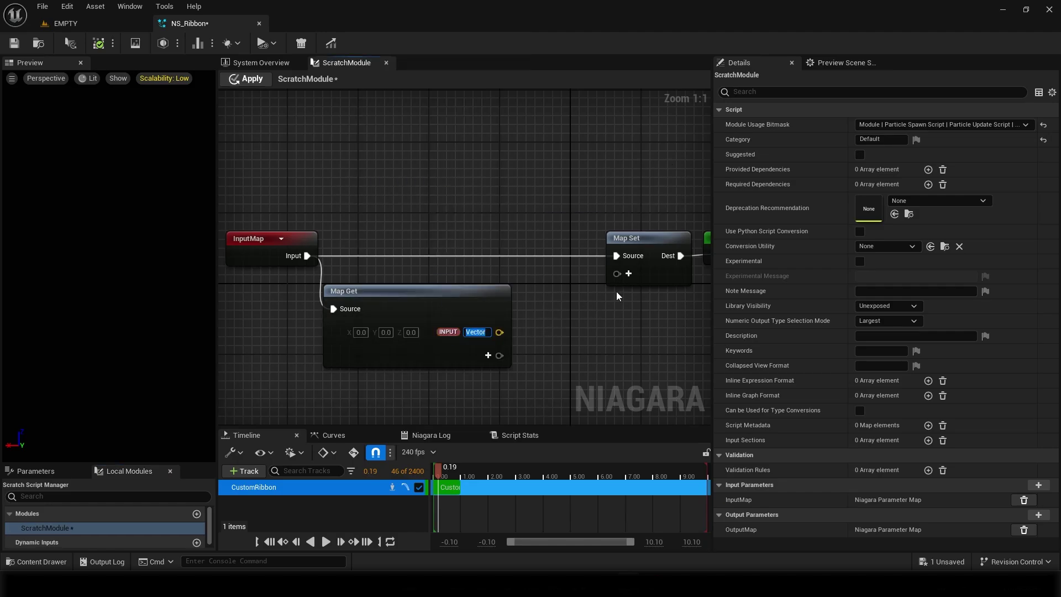
{"action": "type", "text": "Poin"}
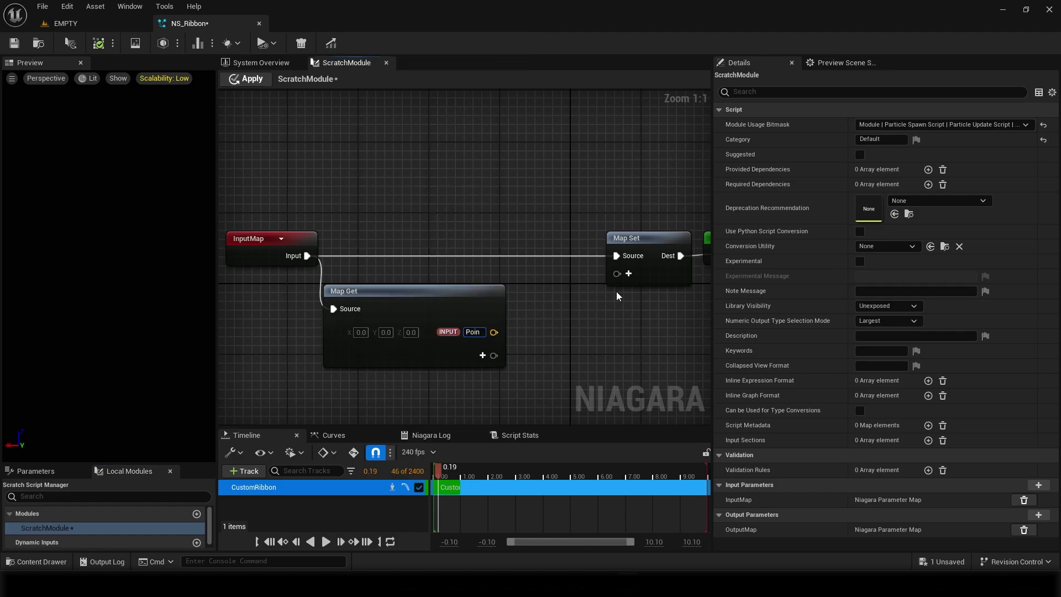
{"action": "type", "text": "t A"}
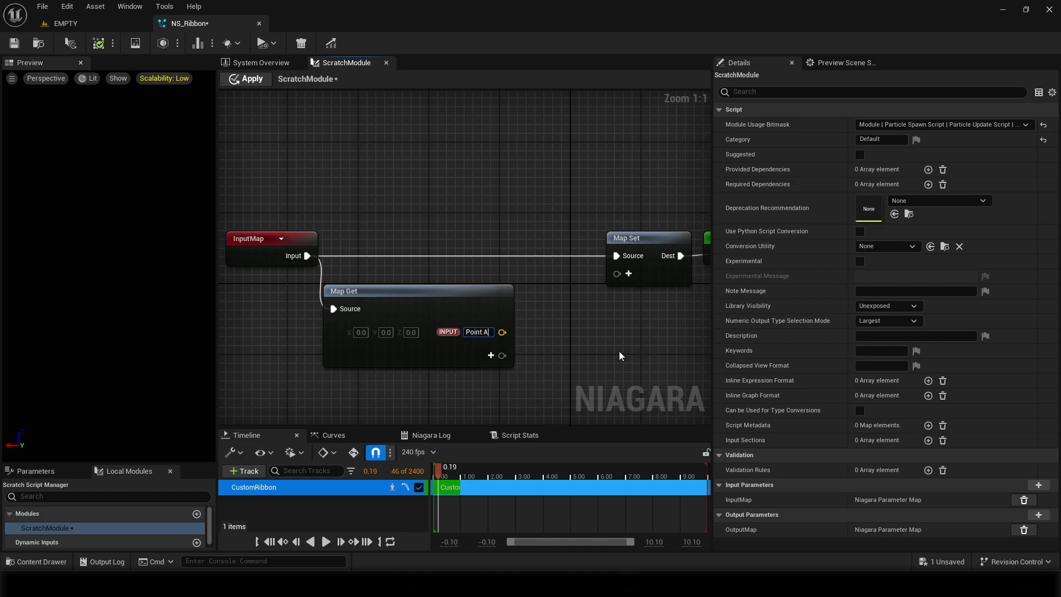
{"action": "key", "text": "Return"}
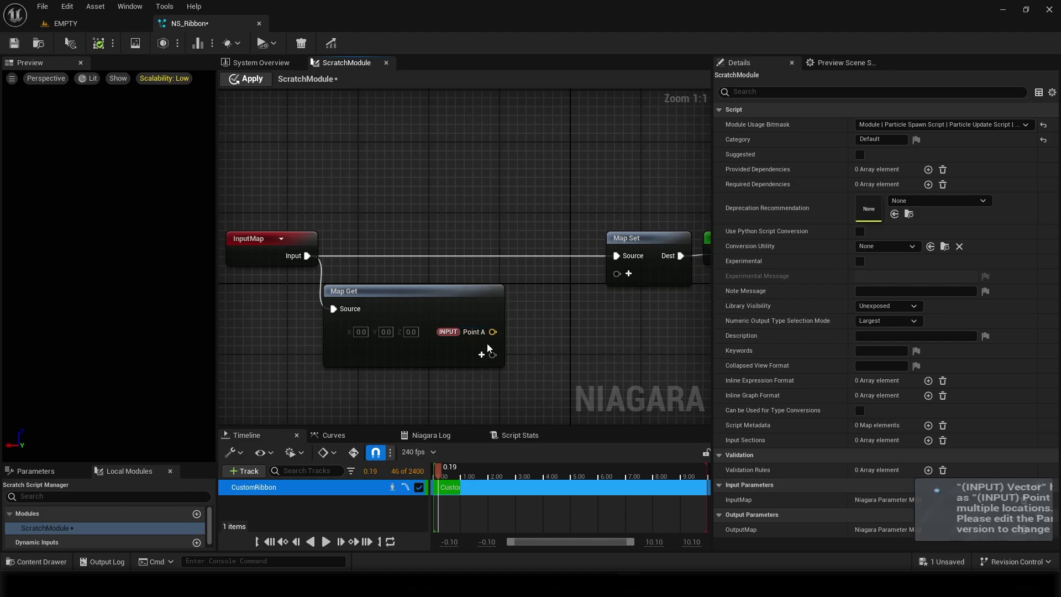
{"action": "key", "text": "ctrl+s"}
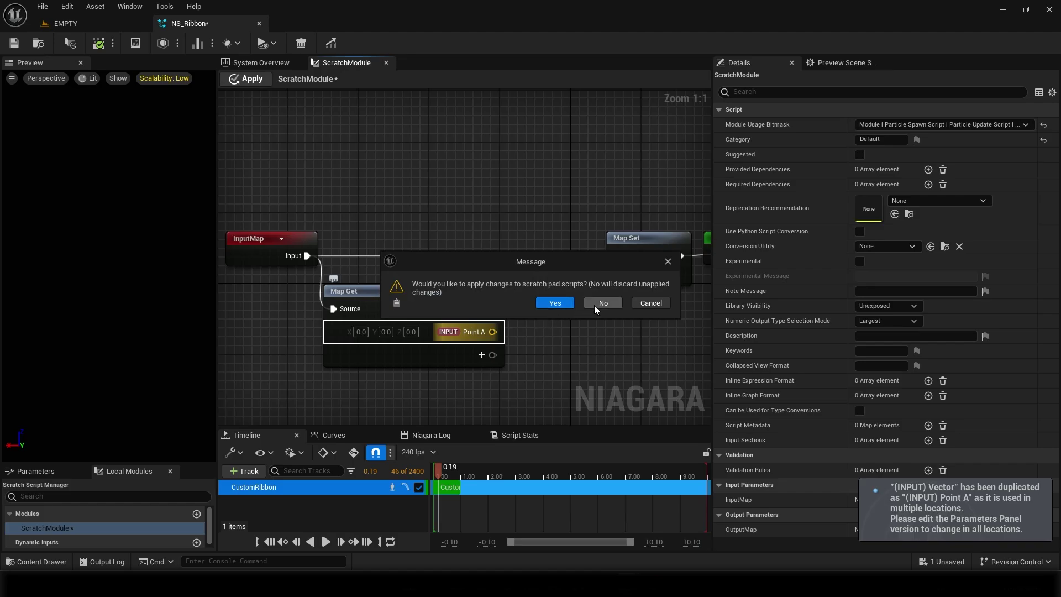
{"action": "left_click", "coordinate": [643, 303]}
Step: Add a second Vector input named Point B to the Map Get node
{"action": "left_click", "coordinate": [481, 354]}
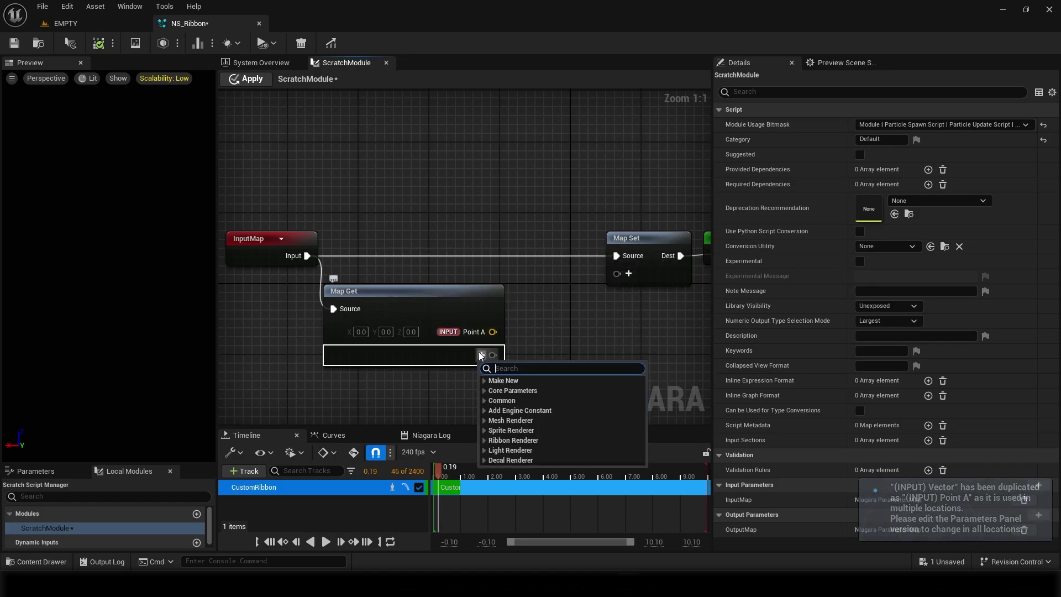
{"action": "left_click", "coordinate": [484, 381]}
{"action": "left_click", "coordinate": [491, 390]}
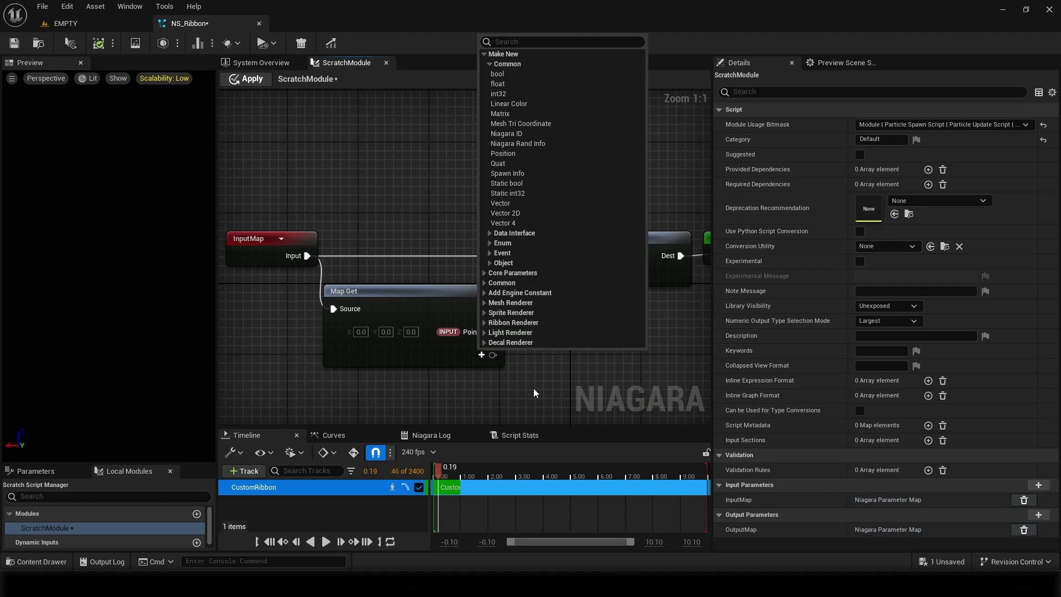
{"action": "left_click", "coordinate": [507, 202]}
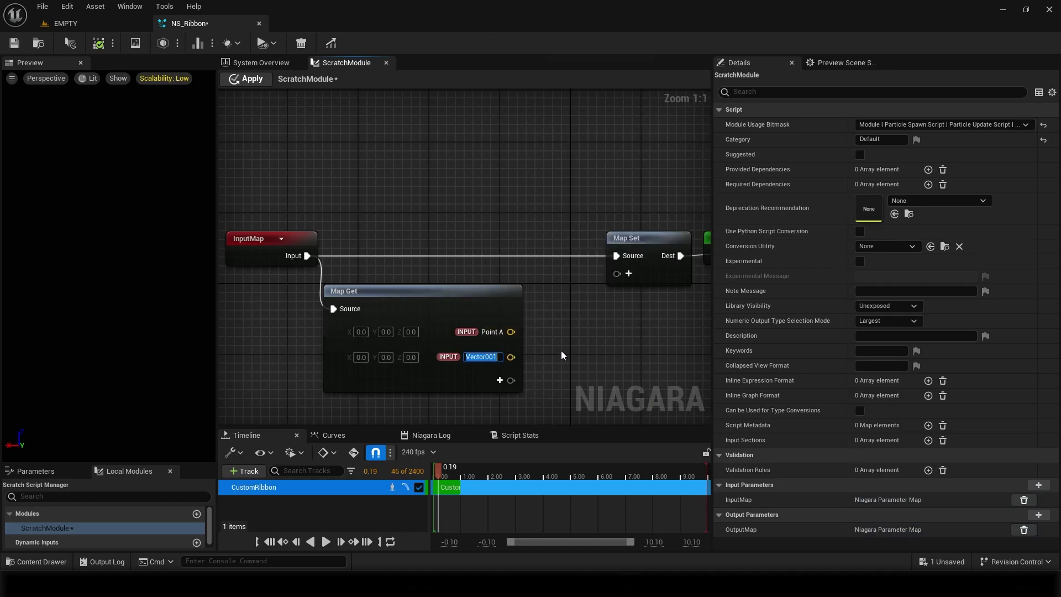
{"action": "type", "text": "PointB"}
{"action": "key", "text": "Return"}
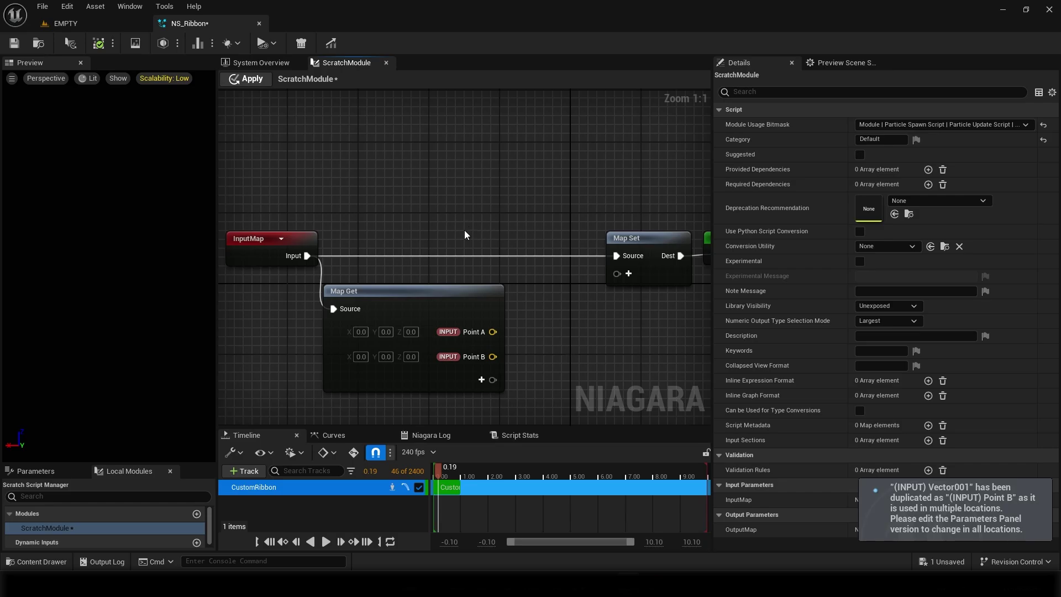
Step: Spread out the module graph by moving Map Set and Output Module farther from Map Get and InputMap farther the opposite way
{"action": "right_click_drag", "start_coordinate": [549, 289], "coordinate": [386, 231]}
{"action": "scroll", "coordinate": [386, 231], "scroll_direction": "down", "scroll_amount": 2}
{"action": "left_click_drag", "start_coordinate": [574, 252], "coordinate": [400, 145]}
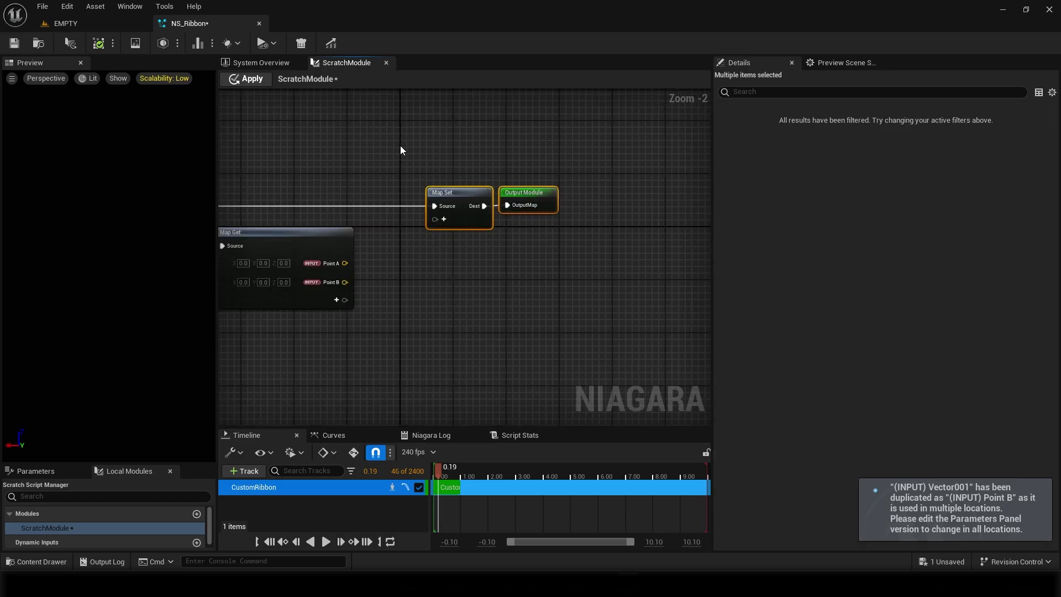
{"action": "left_click", "coordinate": [675, 187]}
{"action": "left_click_drag", "start_coordinate": [555, 167], "coordinate": [460, 259]}
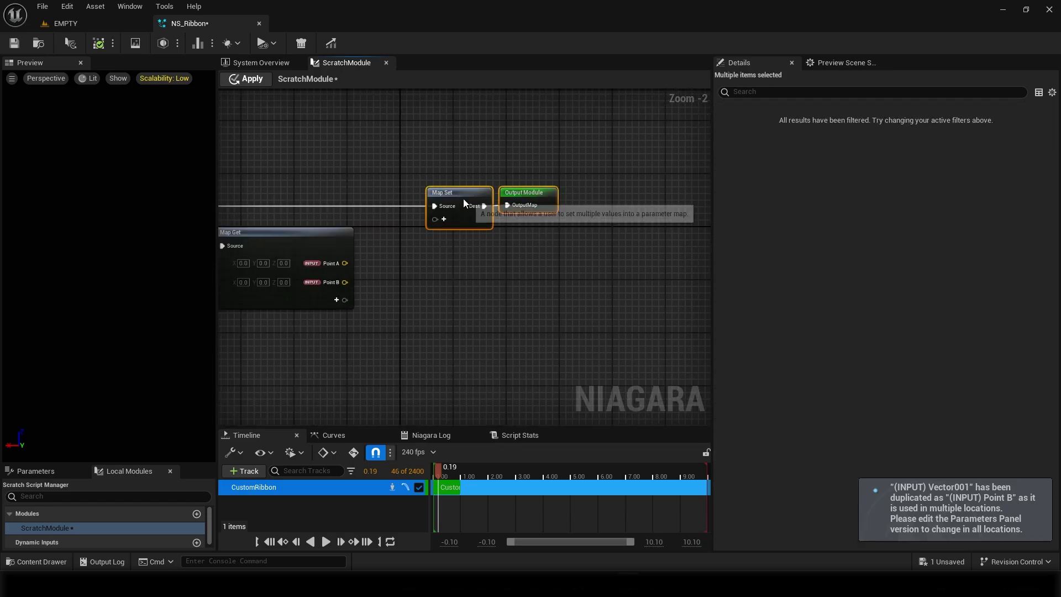
{"action": "left_click_drag", "start_coordinate": [463, 202], "coordinate": [679, 191]}
{"action": "right_click_drag", "start_coordinate": [376, 285], "coordinate": [560, 272]}
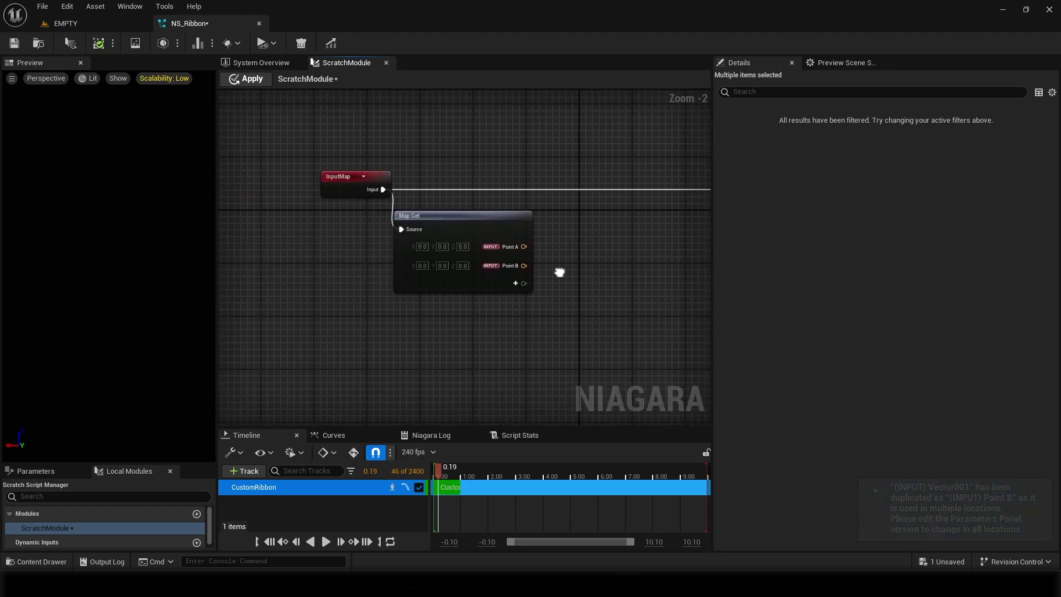
{"action": "left_click_drag", "start_coordinate": [342, 175], "coordinate": [283, 180]}
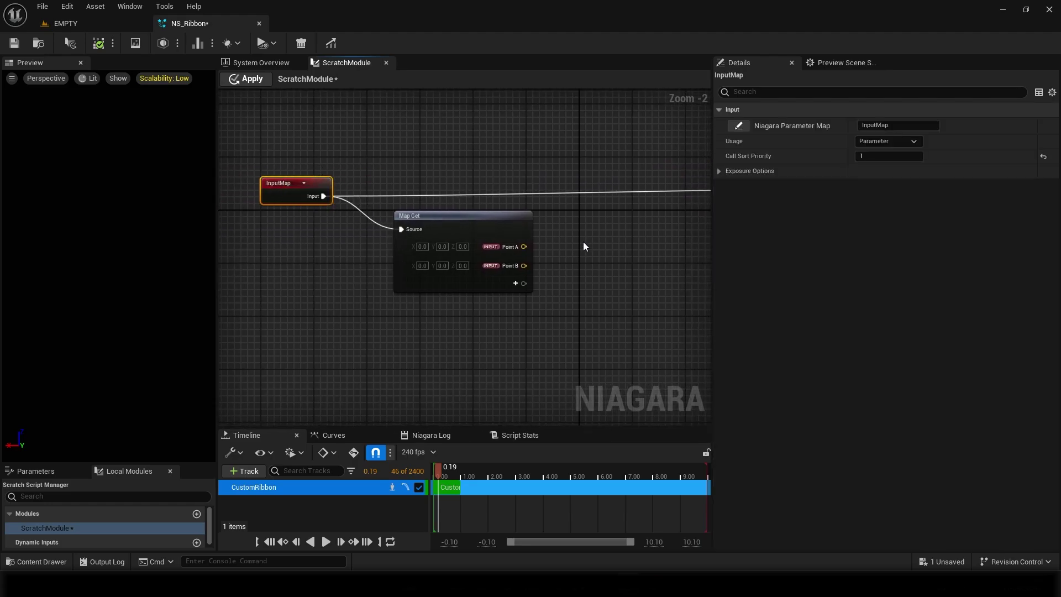
Step: Add a Position to Vector node fed by Map Get's Point A output and place it farther from Map Get
{"action": "right_click_drag", "start_coordinate": [585, 246], "coordinate": [524, 226]}
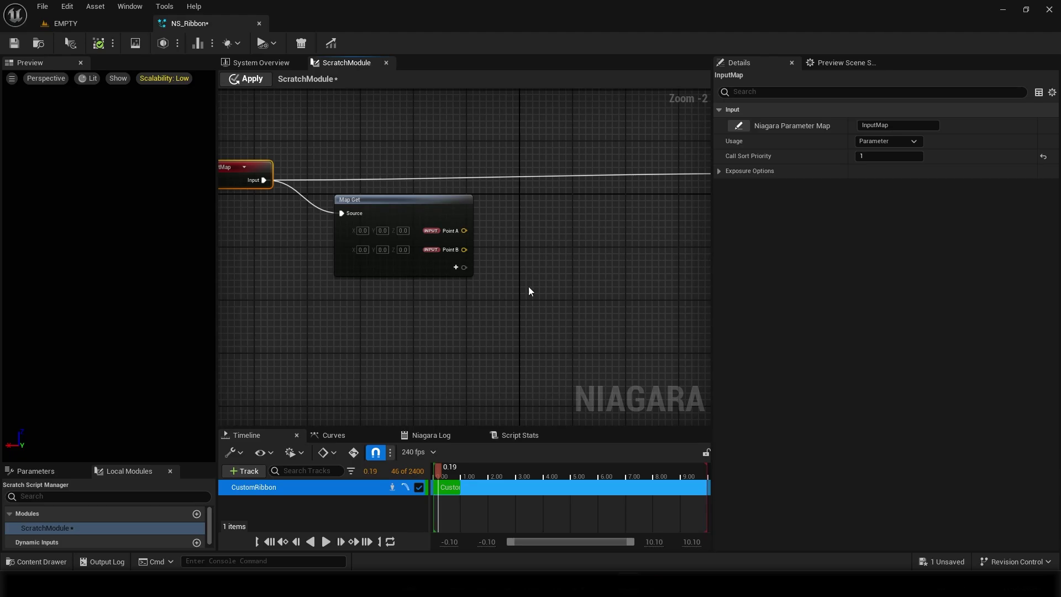
{"action": "right_click_drag", "start_coordinate": [529, 291], "coordinate": [449, 304]}
{"action": "left_click_drag", "start_coordinate": [385, 243], "coordinate": [459, 241]}
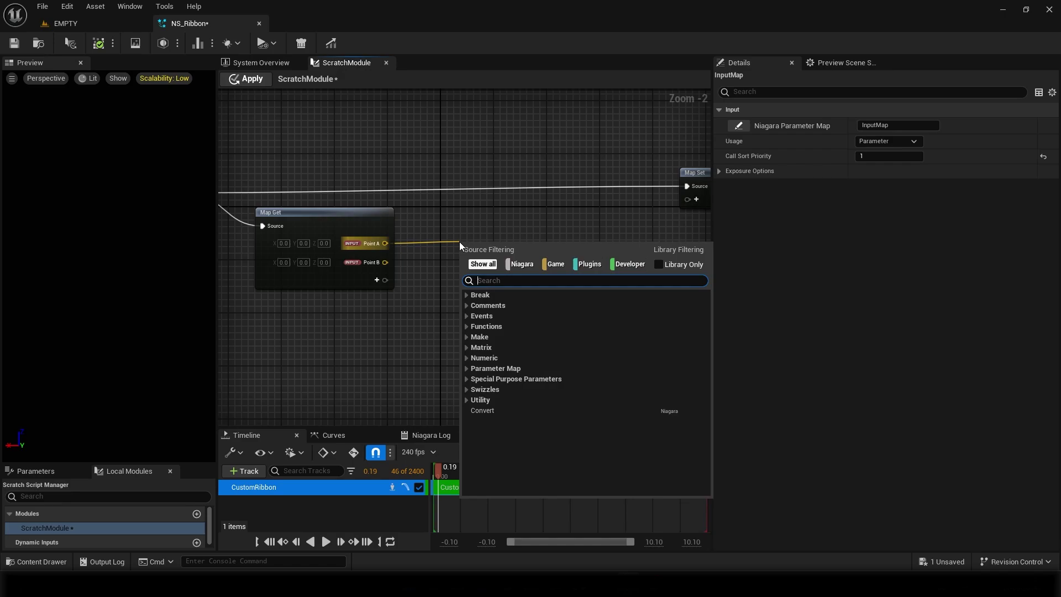
{"action": "type", "text": "postio"}
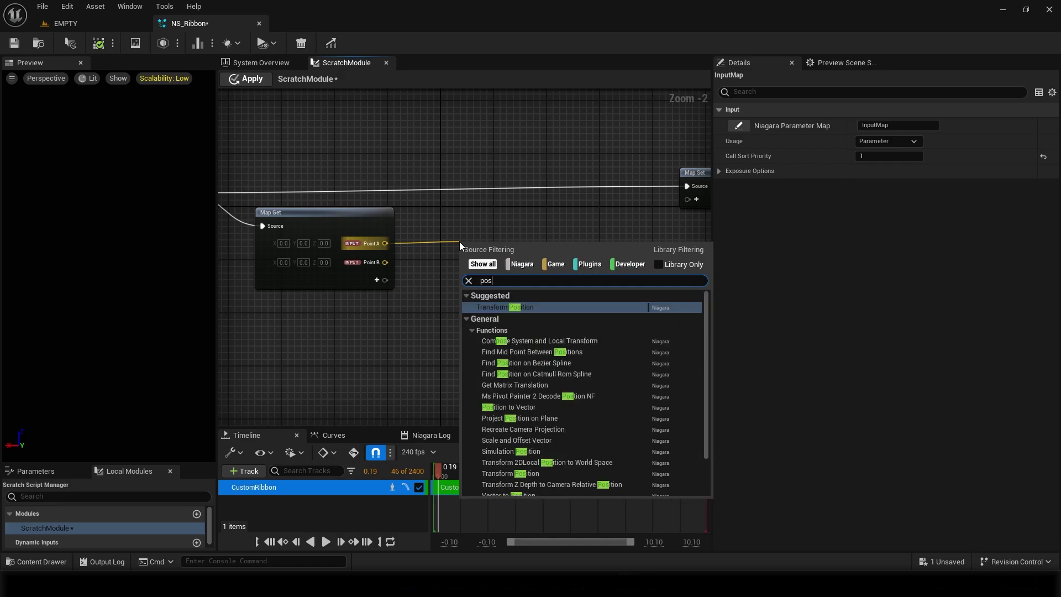
{"action": "key", "text": "BackSpace"}
{"action": "key", "text": "BackSpace"}
{"action": "key", "text": "BackSpace"}
{"action": "key", "text": "BackSpace"}
{"action": "type", "text": "sitio"}
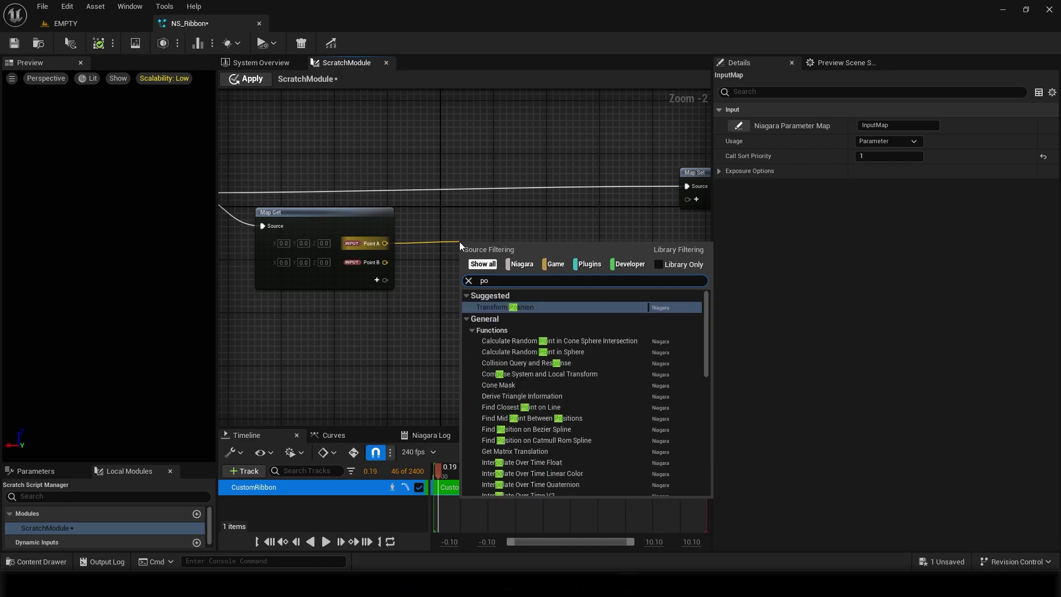
{"action": "type", "text": "n to"}
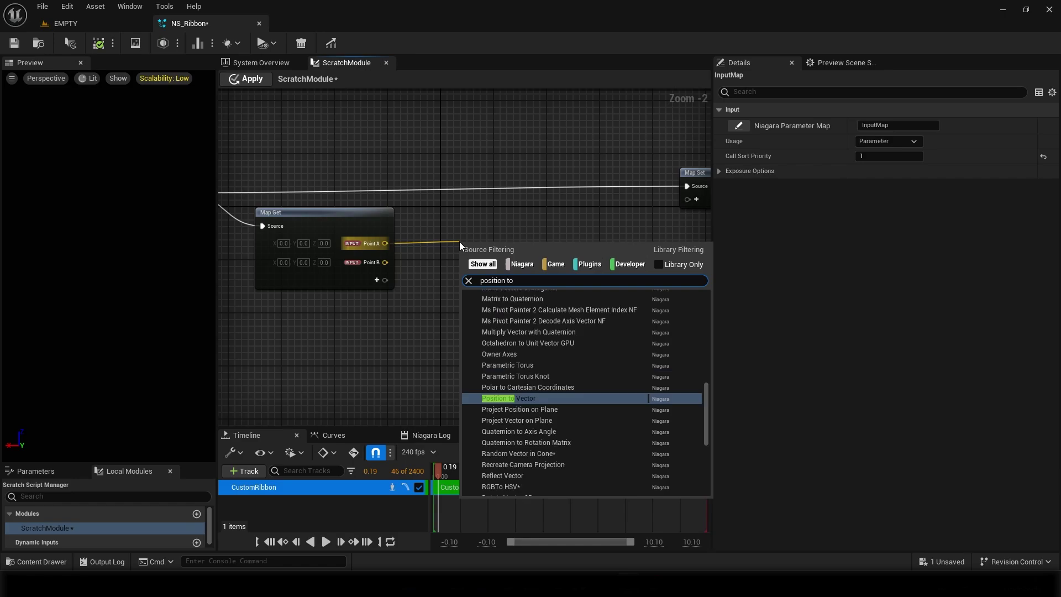
{"action": "key", "text": "Return"}
{"action": "left_click_drag", "start_coordinate": [495, 243], "coordinate": [589, 238]}
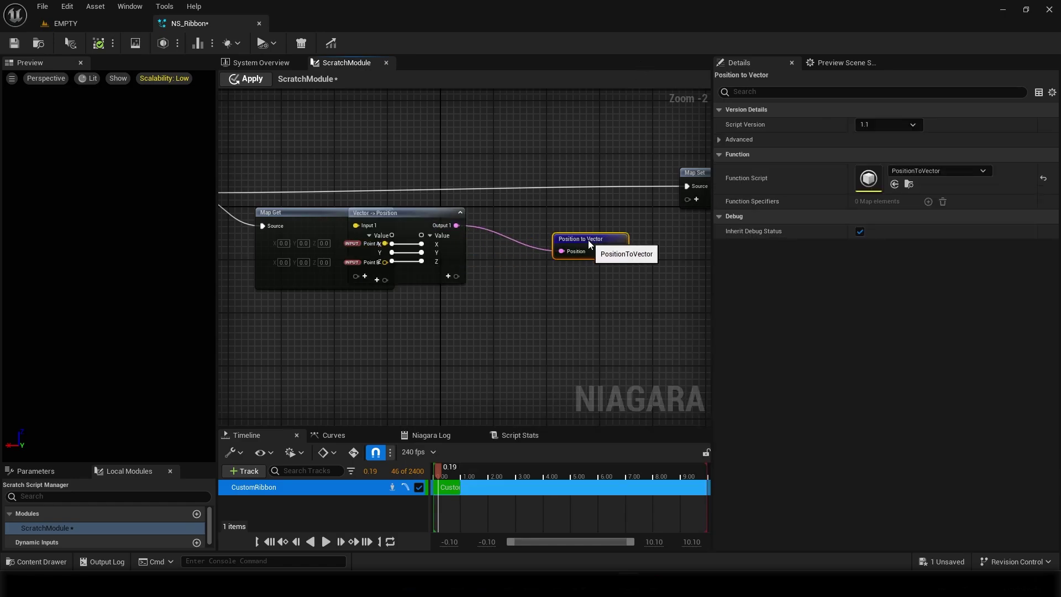
Step: Move the Vector -> Position conversion node clear of Map Get and delete the Position to Vector node
{"action": "left_click_drag", "start_coordinate": [378, 213], "coordinate": [464, 212]}
{"action": "left_click", "coordinate": [584, 238]}
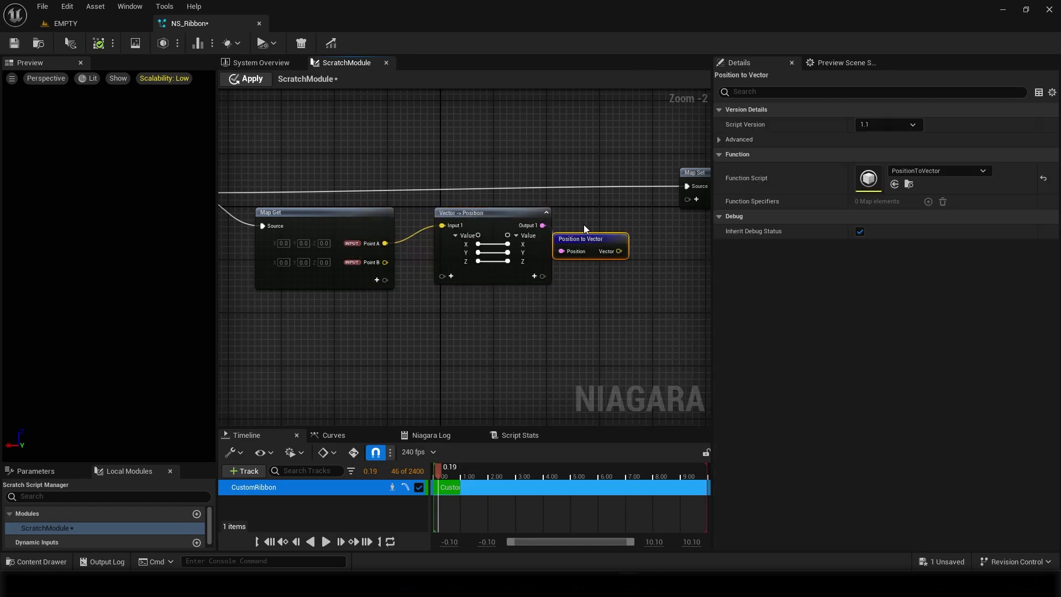
{"action": "key", "text": "Delete"}
Step: Duplicate the Vector -> Position node, place the copy below the original, and connect Point B to its input
{"action": "right_click_drag", "start_coordinate": [438, 322], "coordinate": [433, 293]}
{"action": "scroll", "coordinate": [470, 233], "scroll_direction": "up", "scroll_amount": 2}
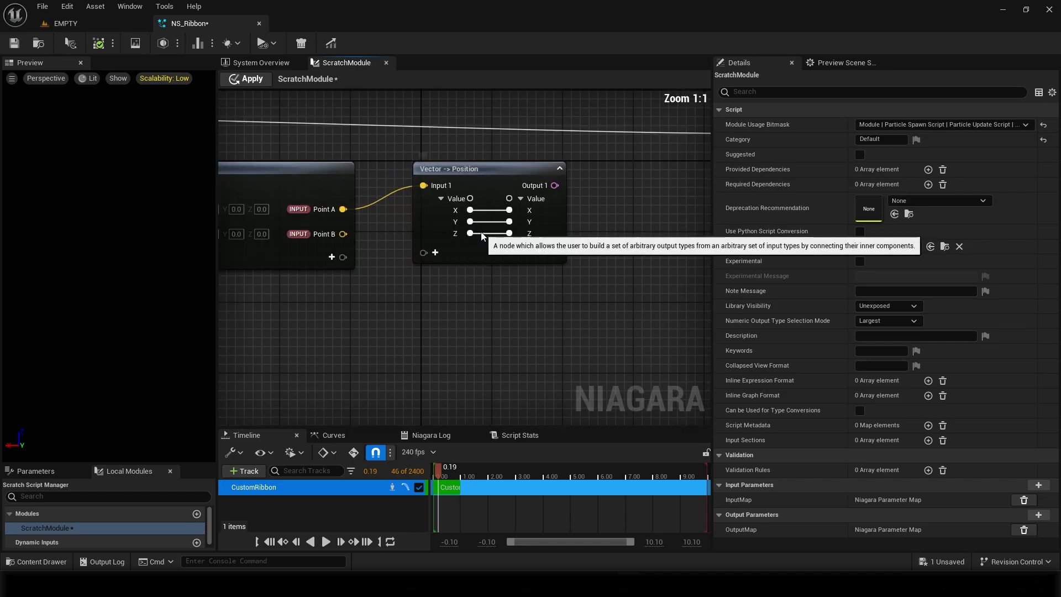
{"action": "left_click", "coordinate": [456, 185]}
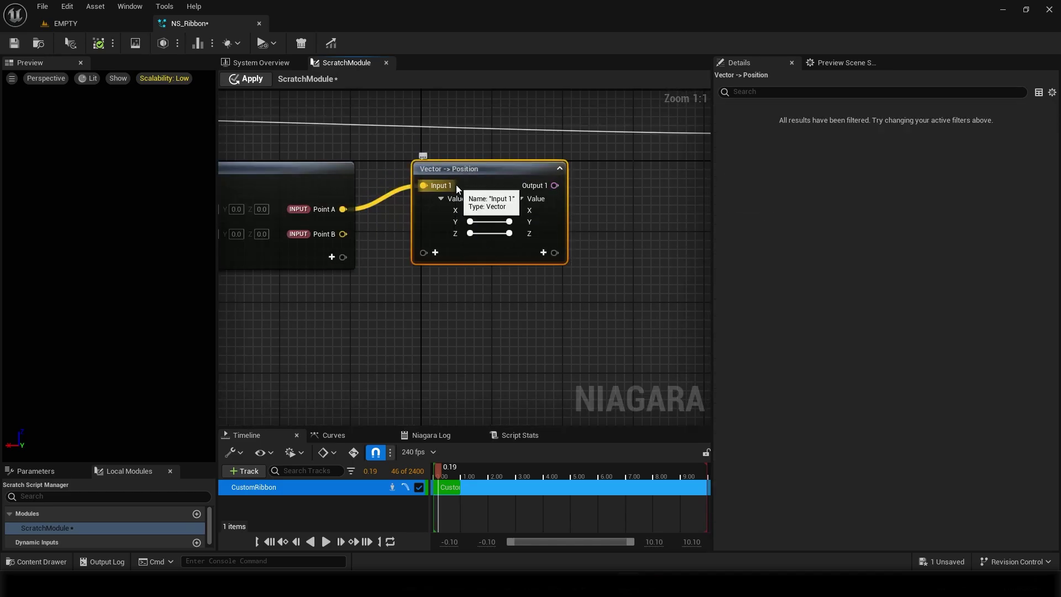
{"action": "key", "text": "ctrl+d"}
{"action": "left_click_drag", "start_coordinate": [578, 249], "coordinate": [517, 297]}
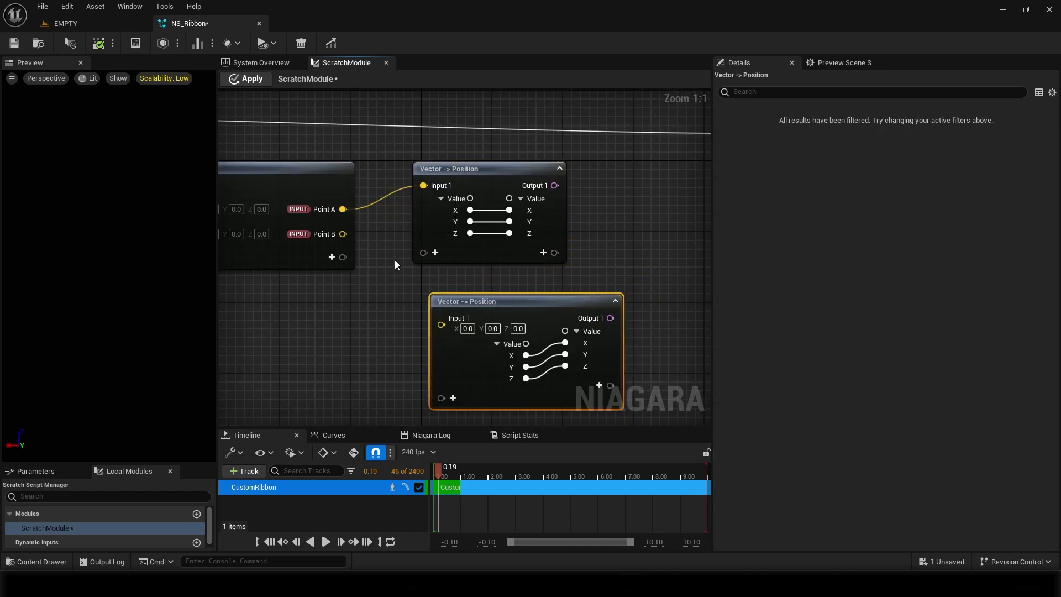
{"action": "left_click_drag", "start_coordinate": [343, 233], "coordinate": [441, 326]}
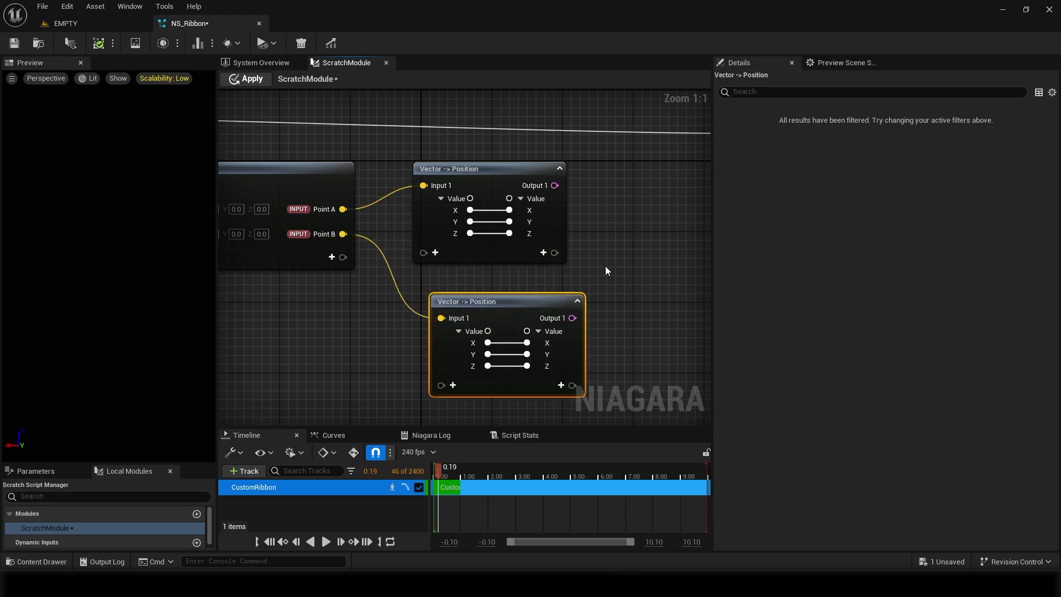
{"action": "left_click_drag", "start_coordinate": [495, 301], "coordinate": [487, 292]}
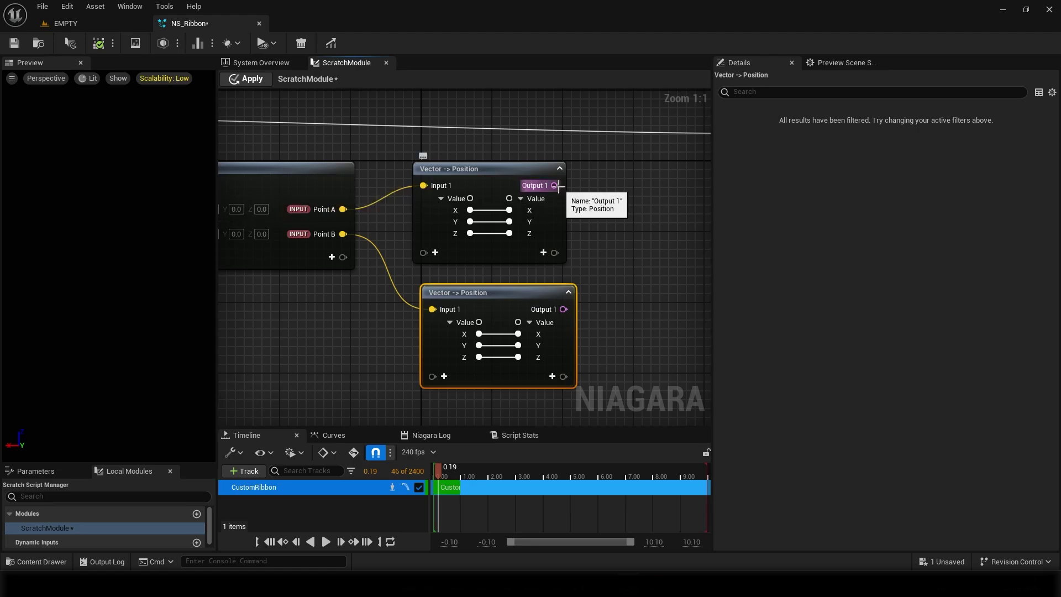
Step: Add a Find Mid Point Between Positions node and connect the two Vector -> Position outputs to Position A and Position B
{"action": "right_click_drag", "start_coordinate": [556, 185], "coordinate": [456, 207]}
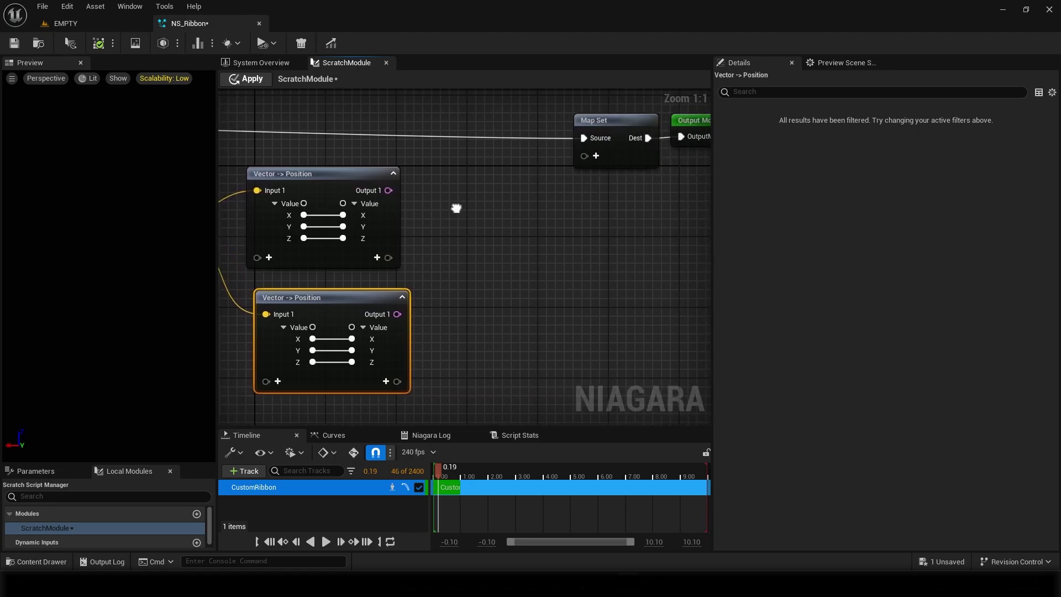
{"action": "right_click", "coordinate": [498, 233]}
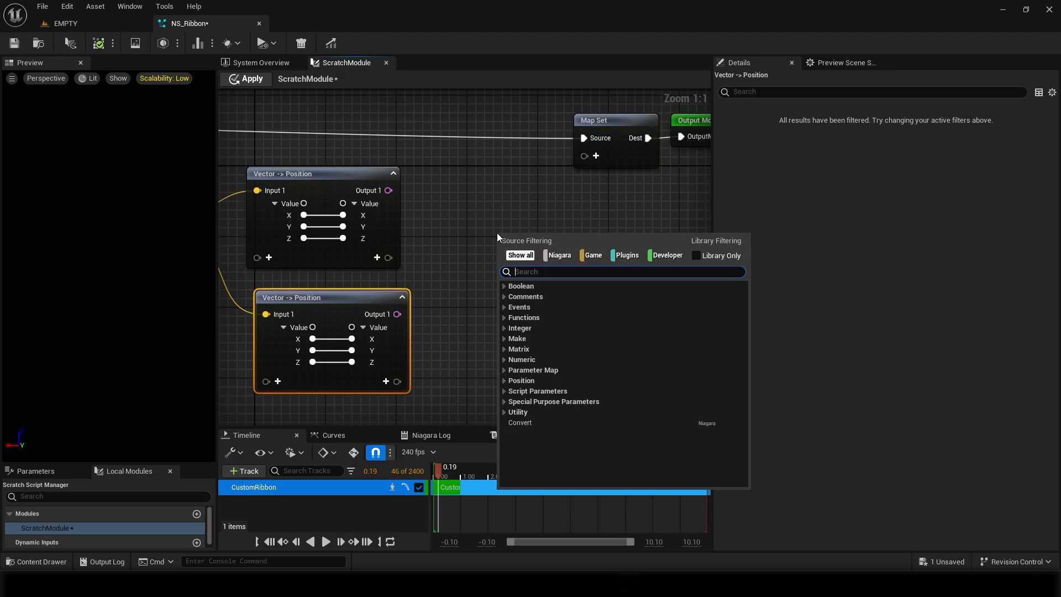
{"action": "type", "text": "Find mid"}
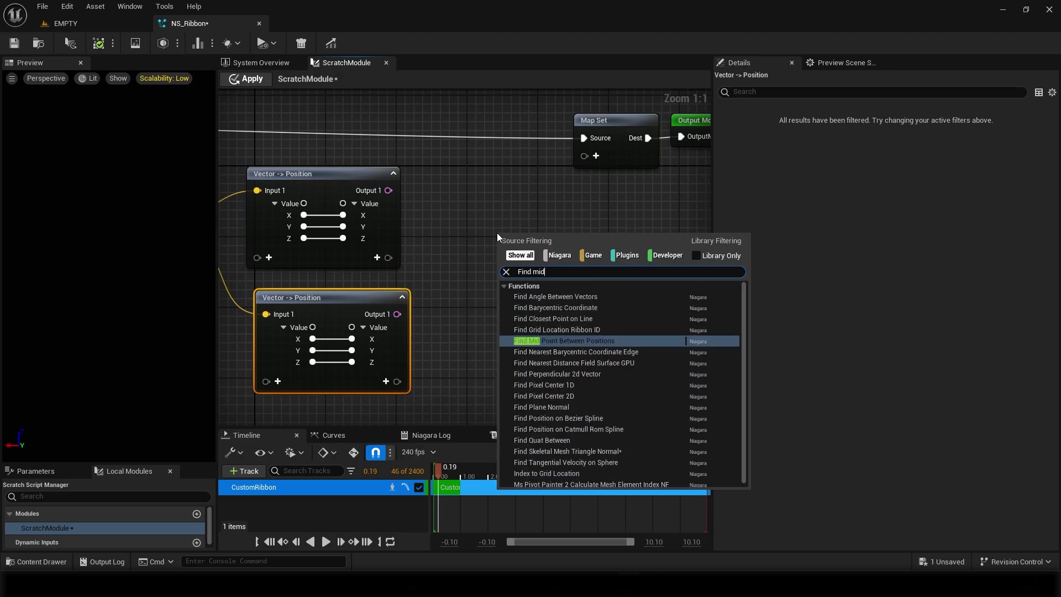
{"action": "key", "text": "Return"}
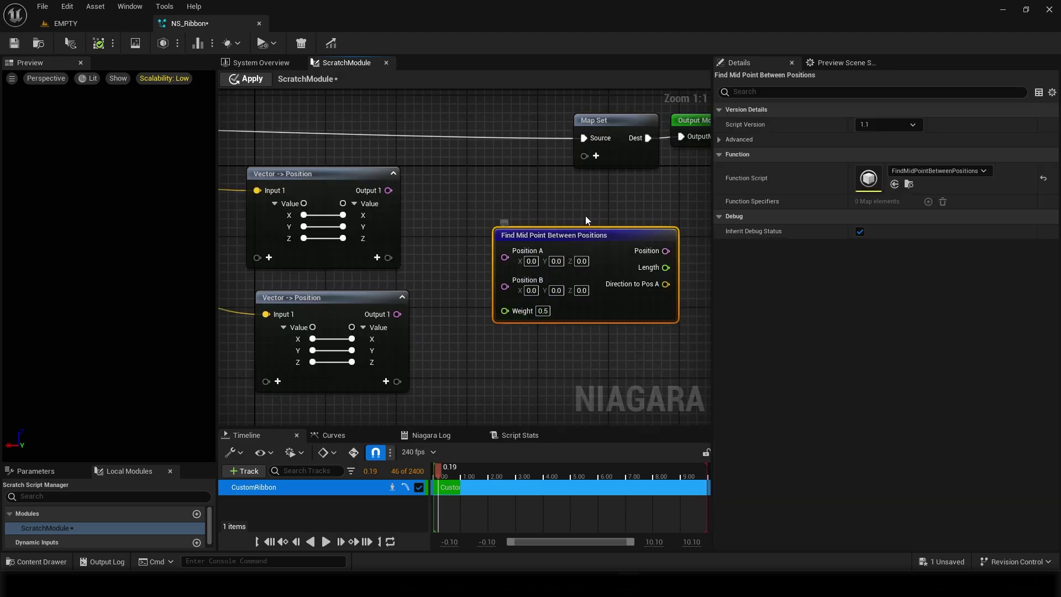
{"action": "left_click_drag", "start_coordinate": [388, 190], "coordinate": [397, 314]}
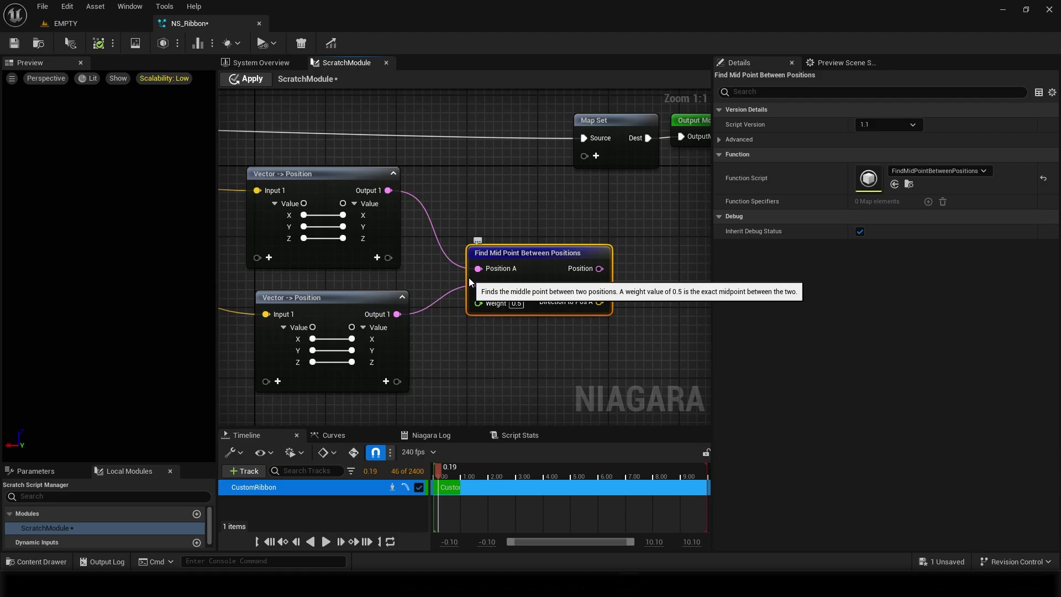
Step: Move Map Set and Output Module together farther away from the Find Mid Point Between Positions node
{"action": "right_click_drag", "start_coordinate": [631, 253], "coordinate": [478, 271]}
{"action": "left_click_drag", "start_coordinate": [565, 227], "coordinate": [613, 145]}
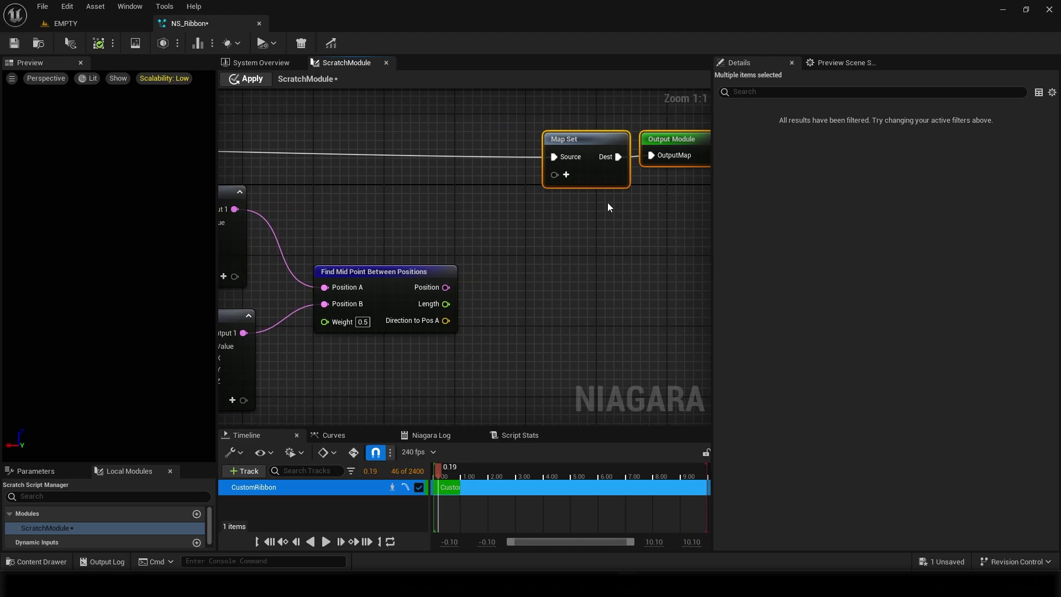
{"action": "right_click_drag", "start_coordinate": [610, 205], "coordinate": [532, 215]}
Step: Add the Particles Position parameter to the Map Set node
{"action": "left_click", "coordinate": [511, 197]}
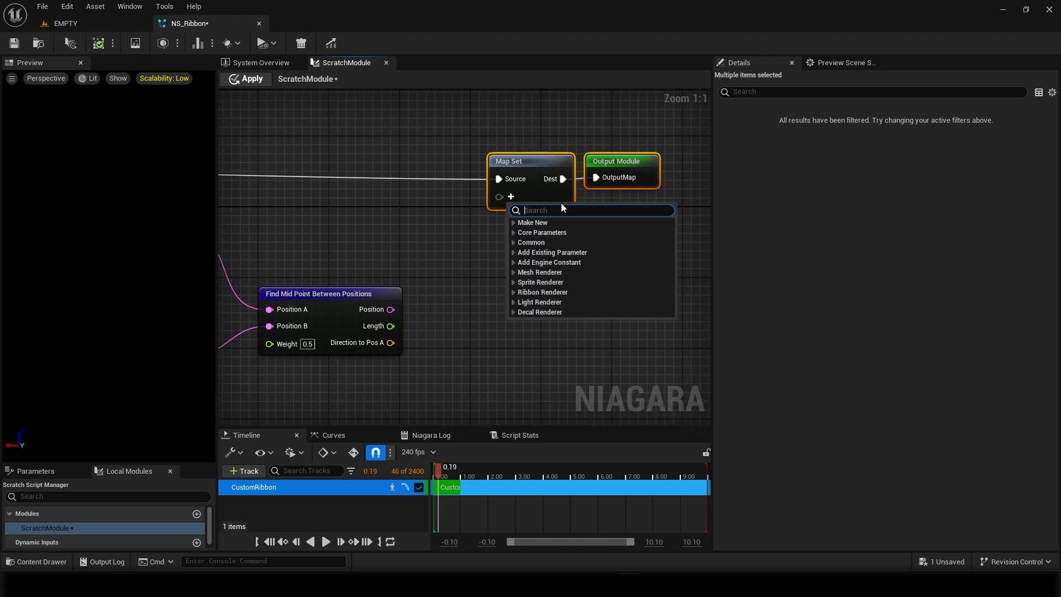
{"action": "type", "text": "Inpu"}
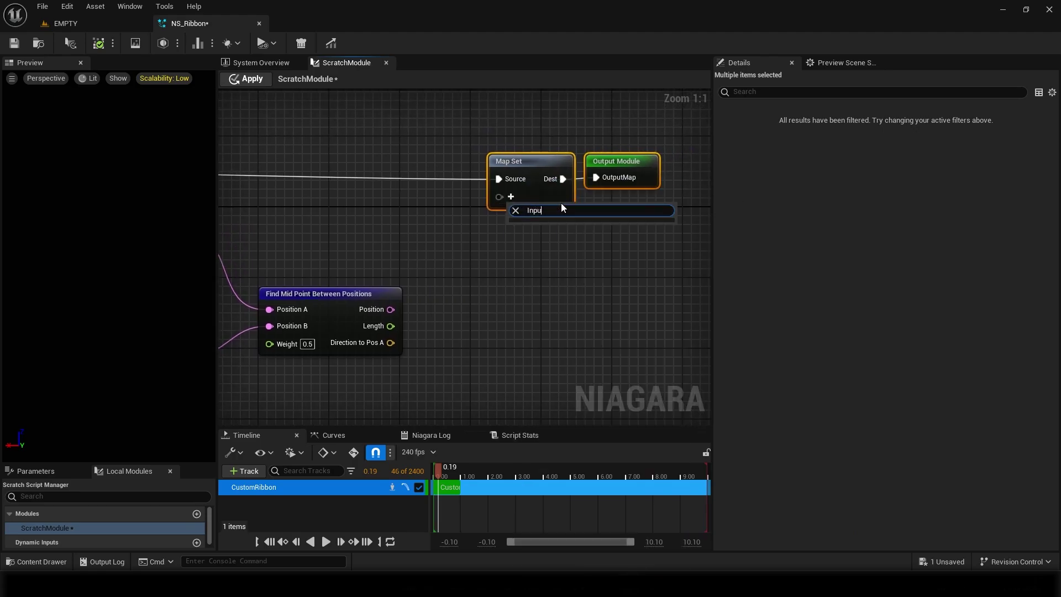
{"action": "key", "text": "BackSpace"}
{"action": "key", "text": "BackSpace"}
{"action": "key", "text": "BackSpace"}
{"action": "key", "text": "BackSpace"}
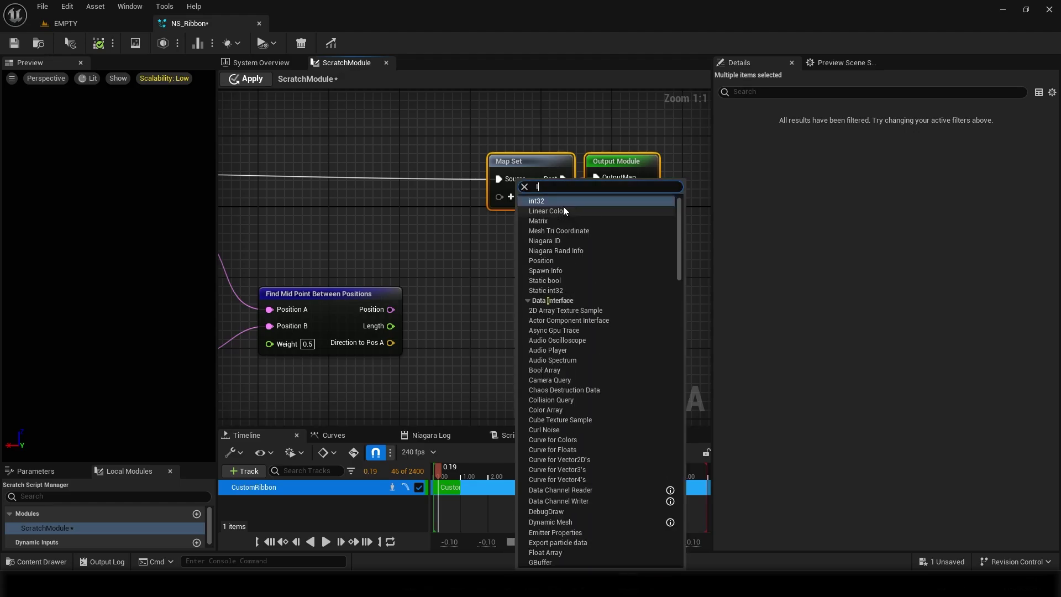
{"action": "type", "text": "Parti"}
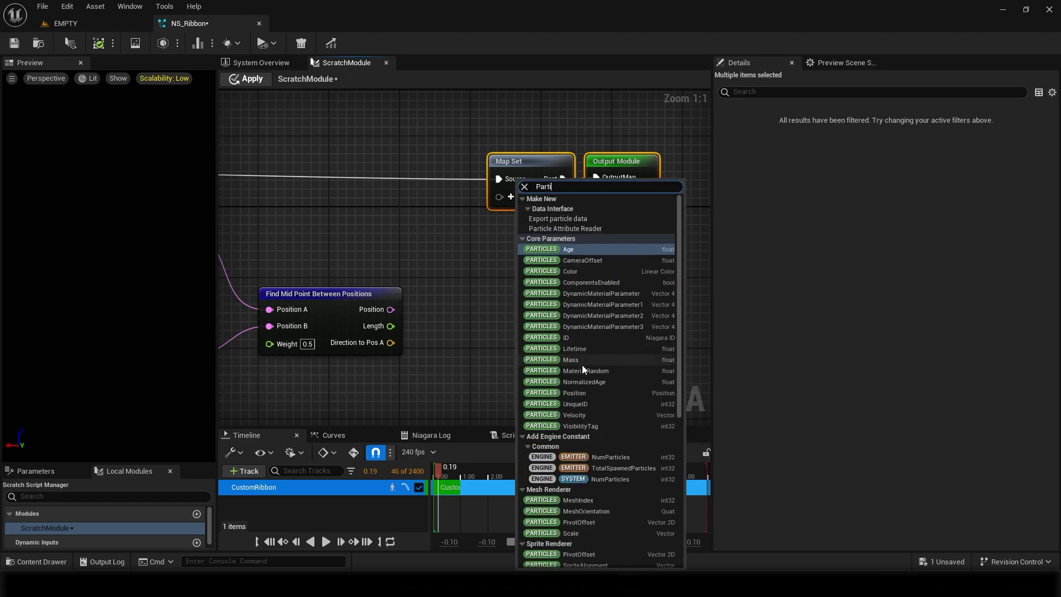
{"action": "left_click", "coordinate": [572, 393]}
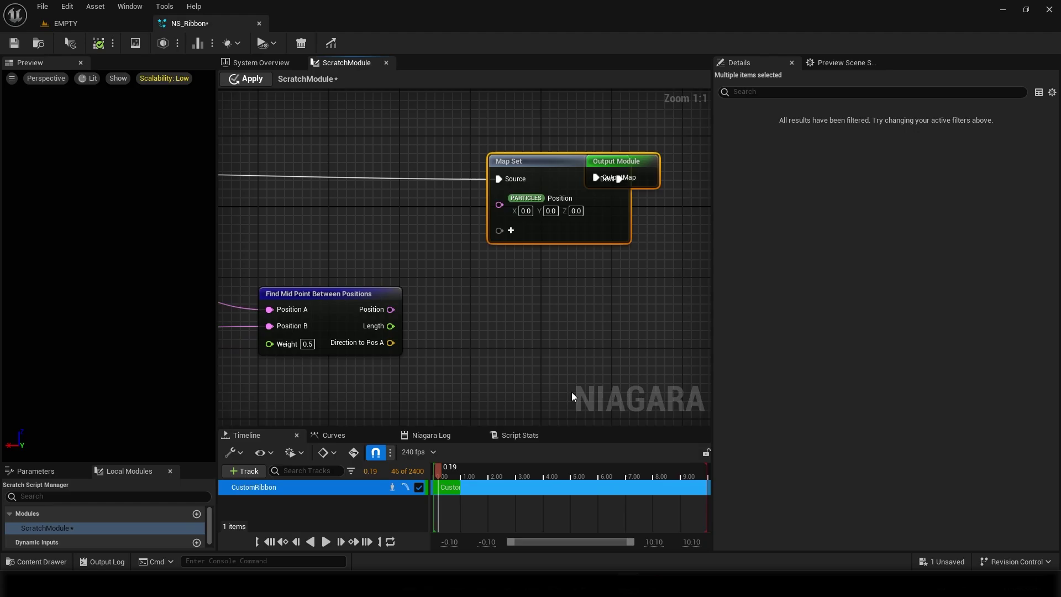
Step: Add the Particles RibbonWidth and Particles RibbonFacing parameters to the Map Set node
{"action": "left_click", "coordinate": [508, 234]}
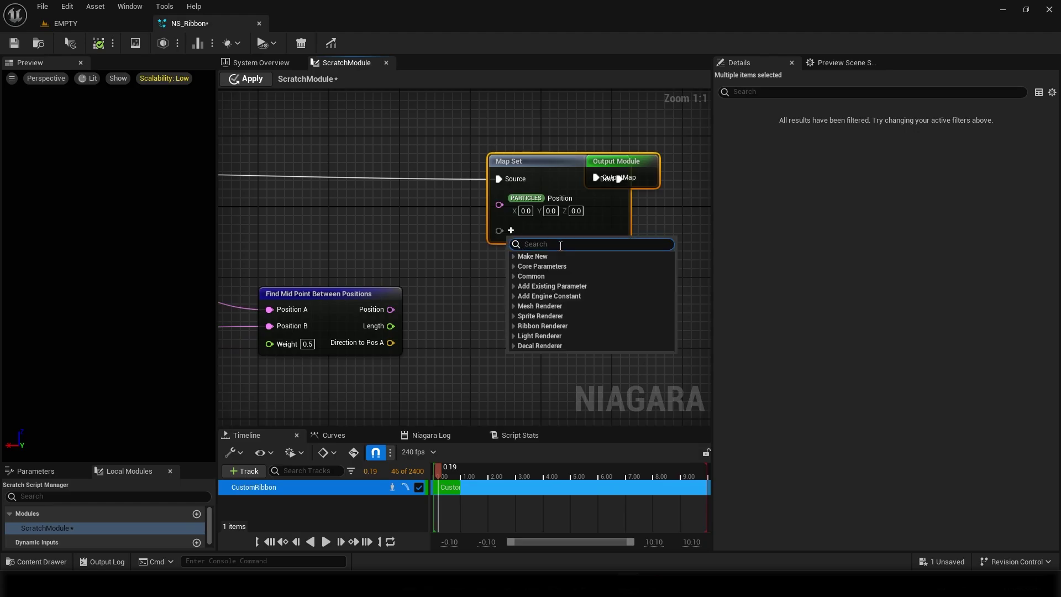
{"action": "type", "text": "Ribbon"}
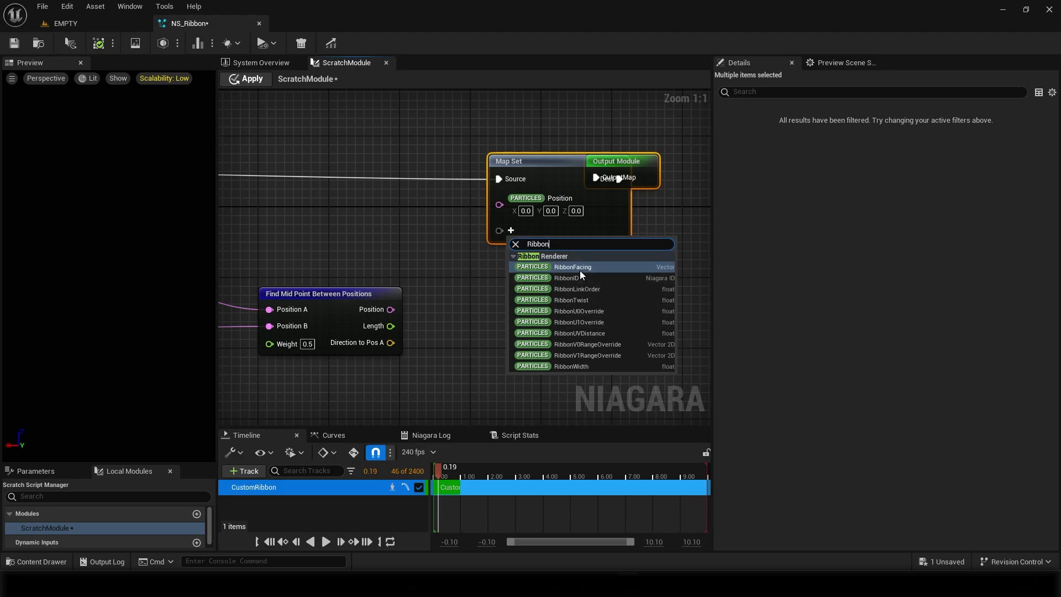
{"action": "left_click", "coordinate": [588, 365]}
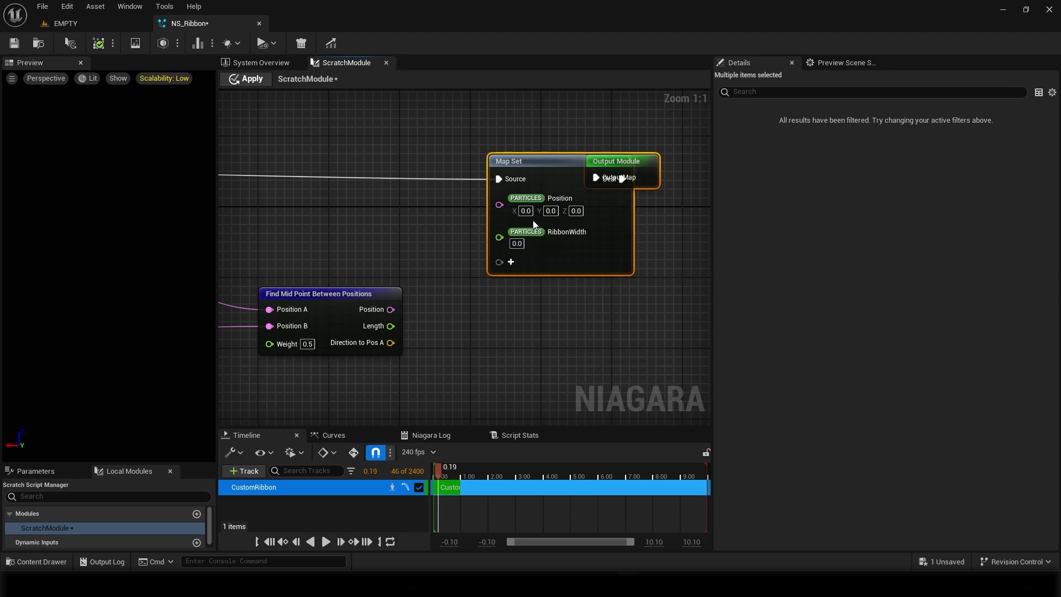
{"action": "left_click", "coordinate": [511, 263]}
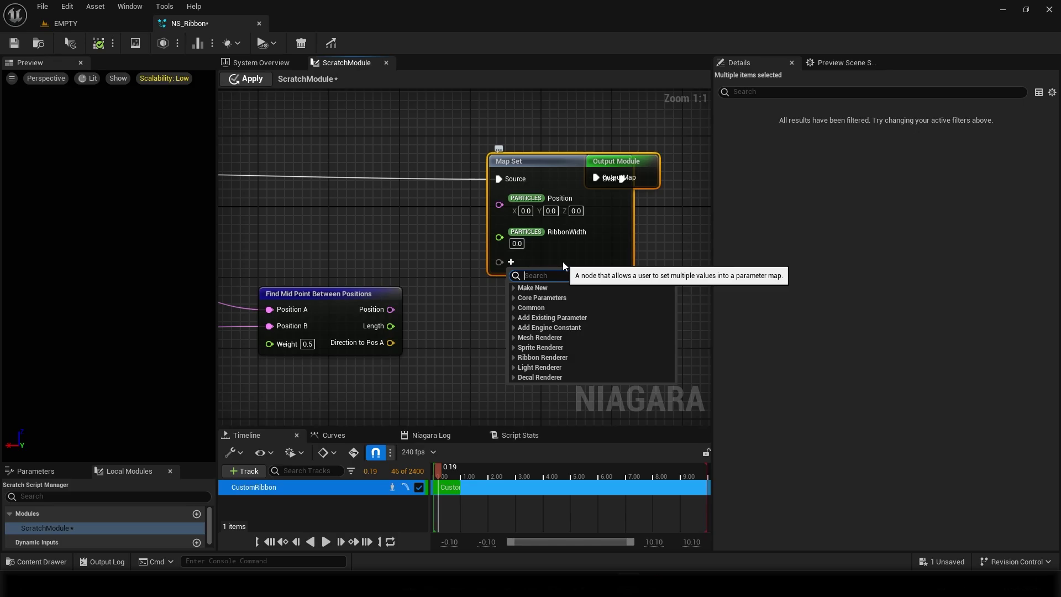
{"action": "type", "text": "Ribbonf"}
{"action": "key", "text": "Return"}
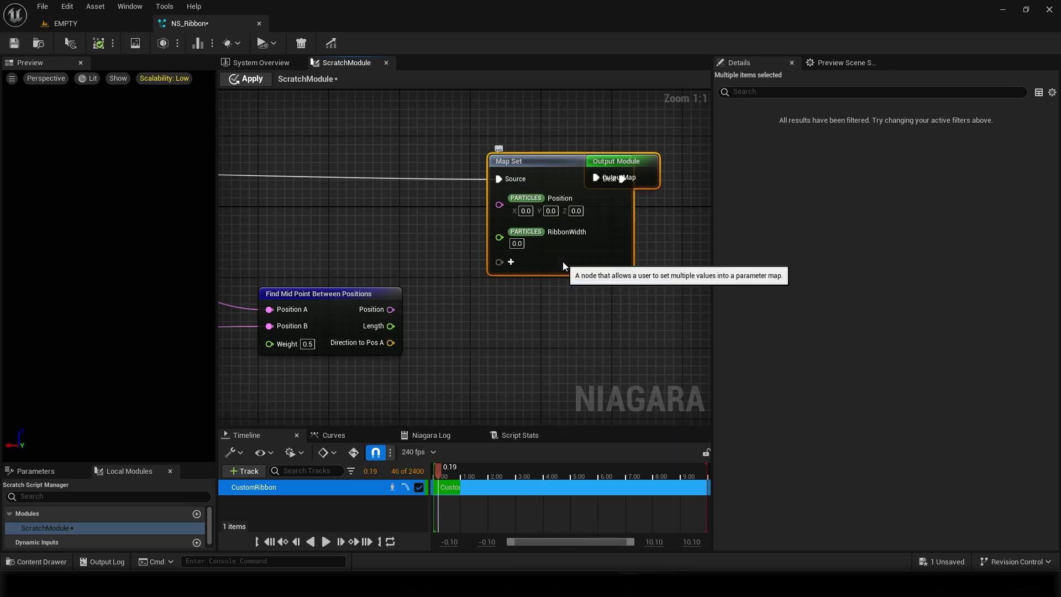
Step: Connect the midpoint node's Position, Length and Direction to Pos A outputs to Map Set's Position, RibbonWidth and RibbonFacing inputs
{"action": "right_click_drag", "start_coordinate": [440, 353], "coordinate": [452, 347]}
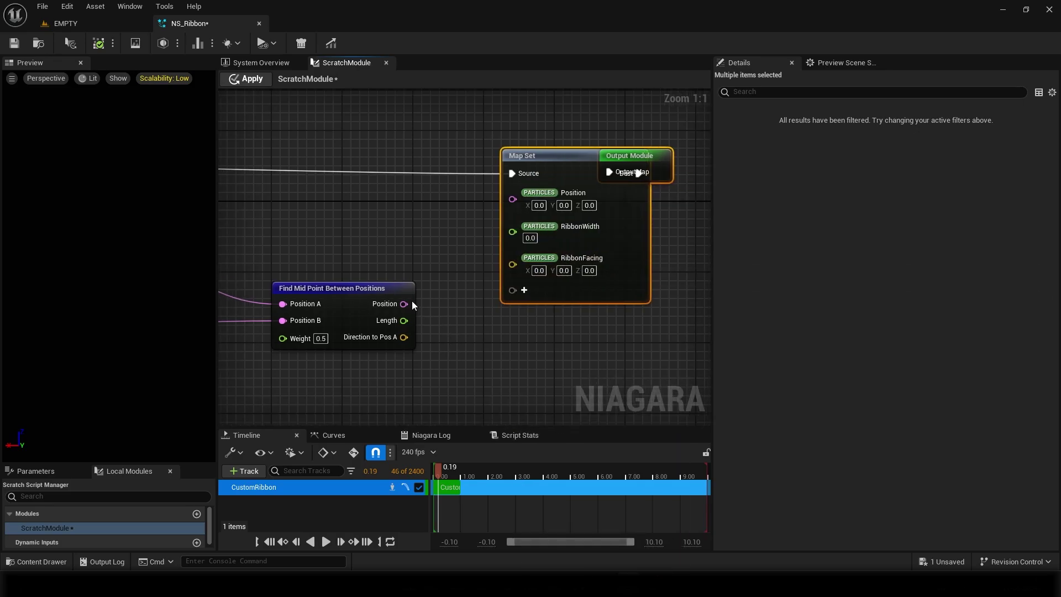
{"action": "mouse_move", "coordinate": [403, 304]}
{"action": "left_mouse_down"}
{"action": "mouse_move", "coordinate": [515, 201]}
{"action": "mouse_move", "coordinate": [422, 319]}
{"action": "mouse_move", "coordinate": [403, 321]}
{"action": "left_mouse_up"}
{"action": "right_click_drag", "start_coordinate": [370, 246], "coordinate": [347, 198]}
{"action": "right_click_drag", "start_coordinate": [567, 223], "coordinate": [459, 231]}
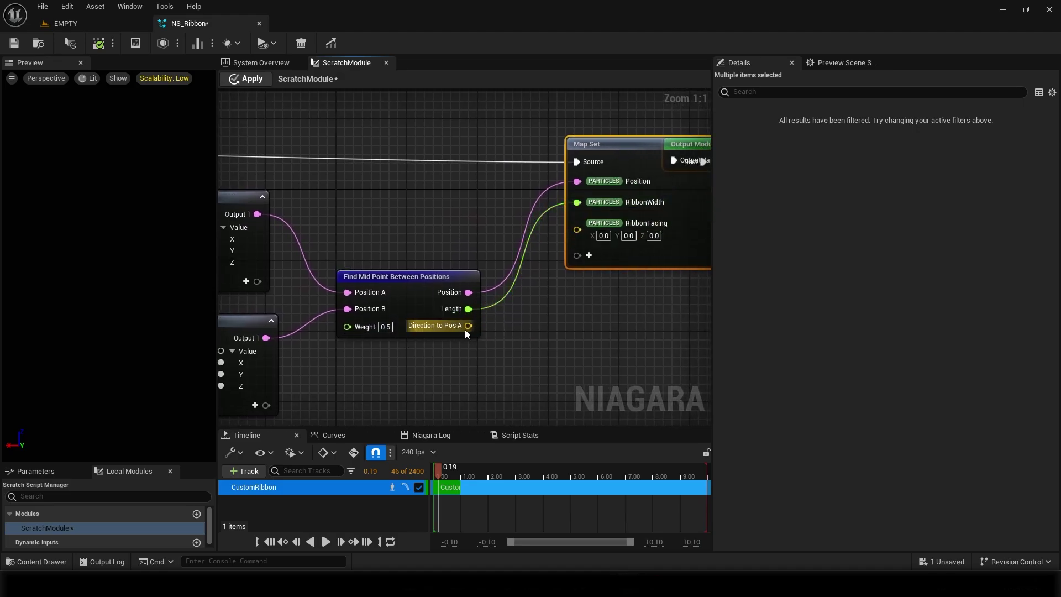
{"action": "left_click_drag", "start_coordinate": [469, 325], "coordinate": [578, 232]}
Step: Space Output Module and Map Set apart beyond the midpoint node, and apply the scratch module's changes
{"action": "right_click_drag", "start_coordinate": [576, 299], "coordinate": [449, 303]}
{"action": "left_click_drag", "start_coordinate": [610, 300], "coordinate": [578, 293]}
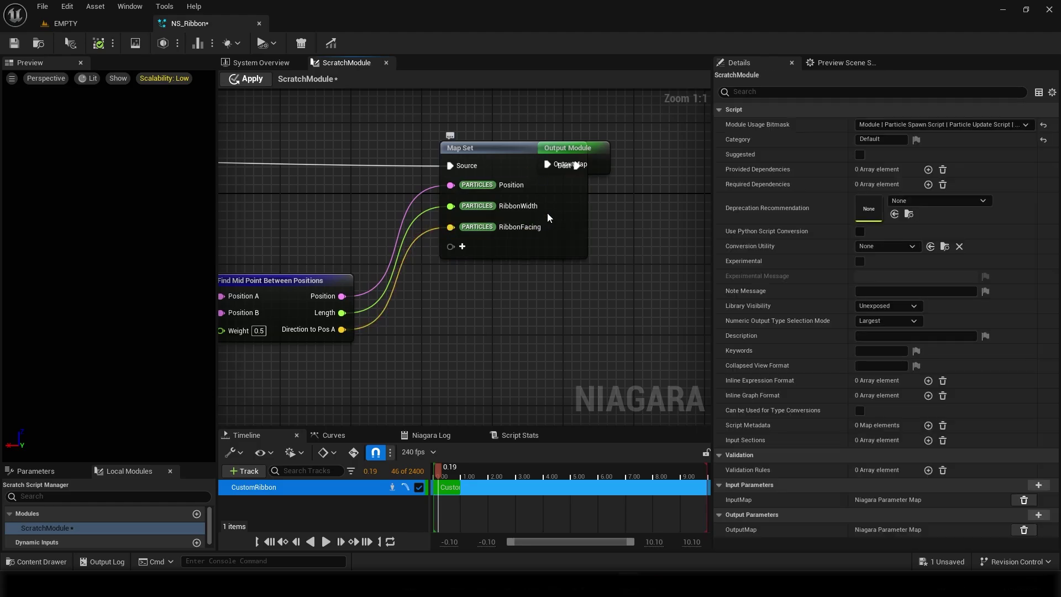
{"action": "right_click_drag", "start_coordinate": [580, 159], "coordinate": [509, 166]}
{"action": "left_click_drag", "start_coordinate": [509, 166], "coordinate": [639, 166]}
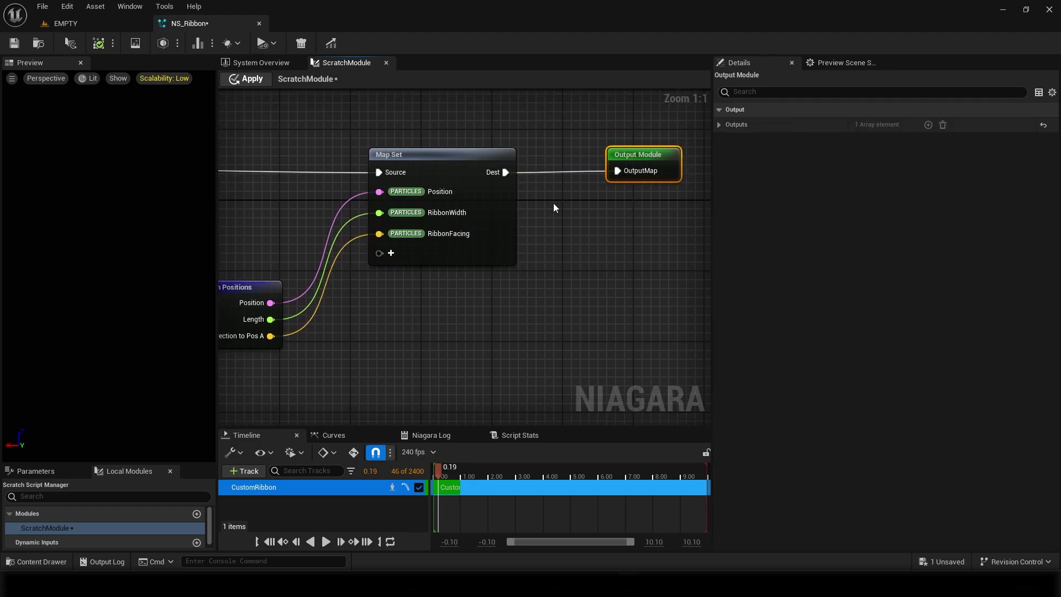
{"action": "right_click_drag", "start_coordinate": [516, 246], "coordinate": [631, 252]}
{"action": "left_click_drag", "start_coordinate": [565, 173], "coordinate": [599, 174]}
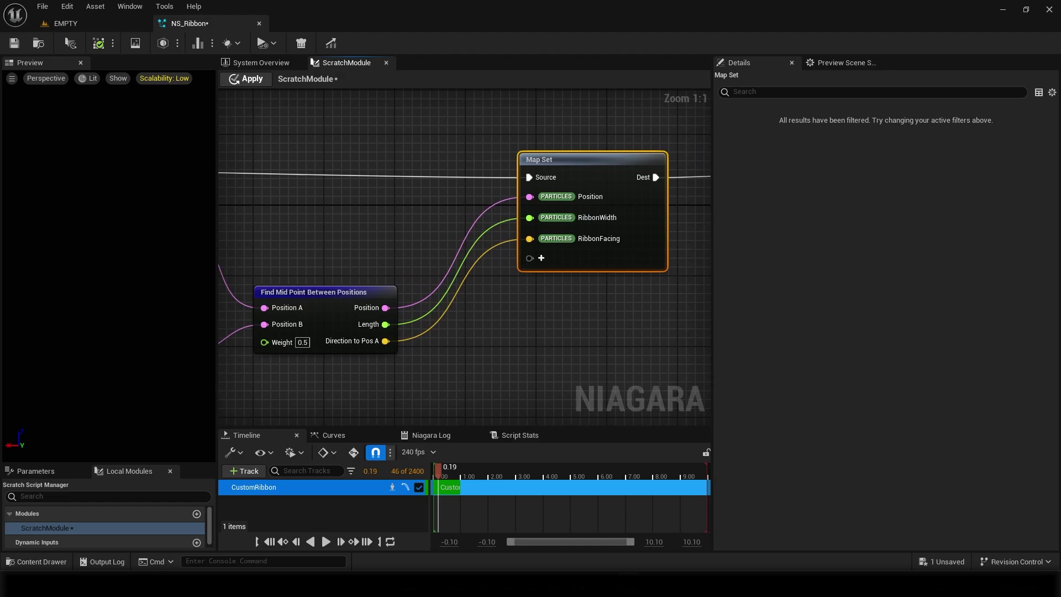
{"action": "right_click_drag", "start_coordinate": [486, 219], "coordinate": [572, 197]}
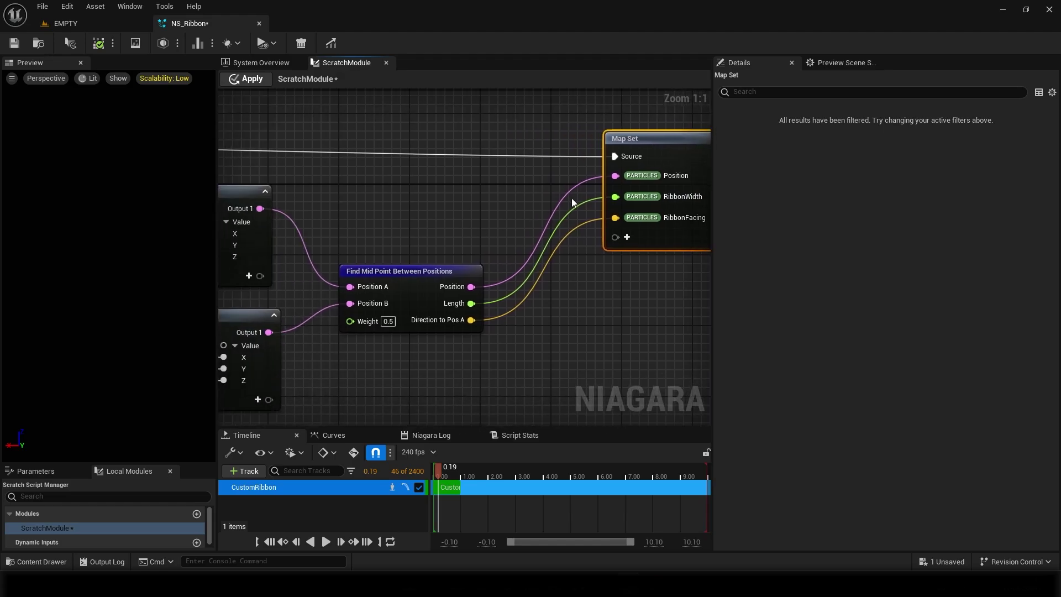
{"action": "left_click", "coordinate": [252, 85]}
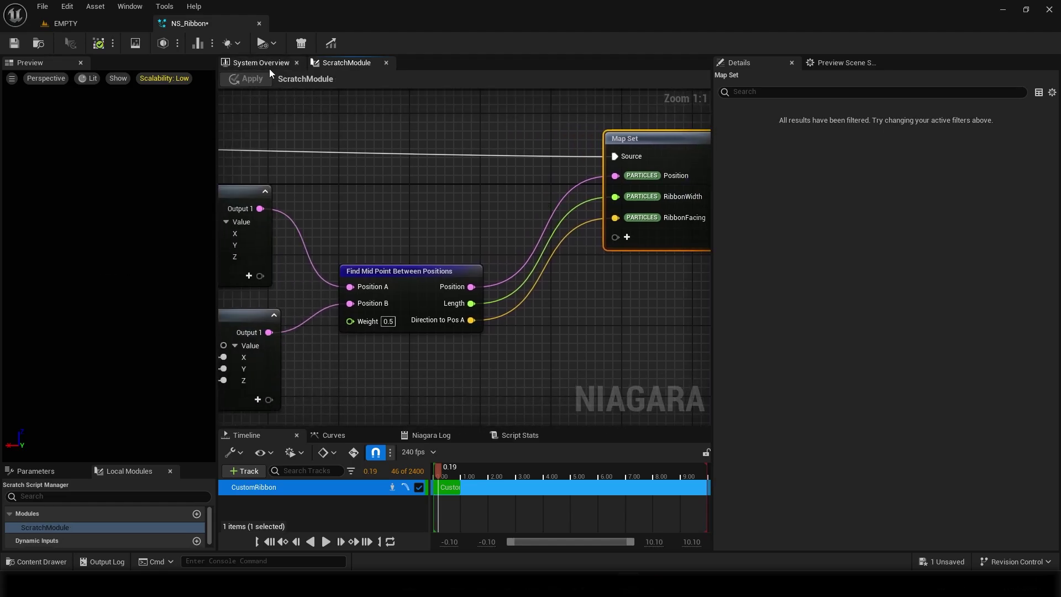
Step: Play the NS_Ribbon system's preview and add an Add Velocity module to CustomRibbon's Particle Spawn stage
{"action": "left_click", "coordinate": [268, 65]}
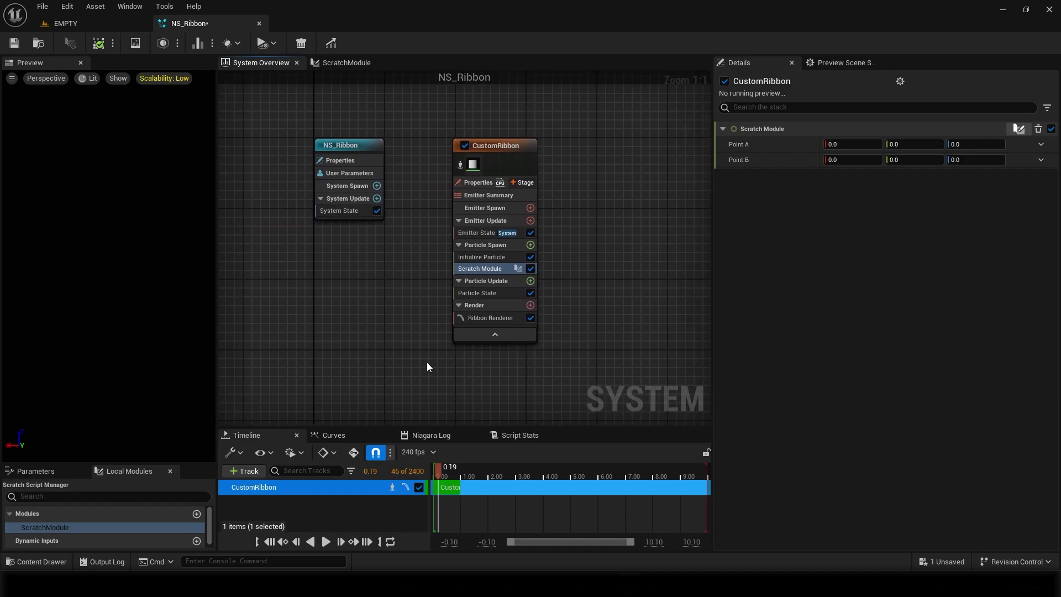
{"action": "left_click", "coordinate": [325, 542]}
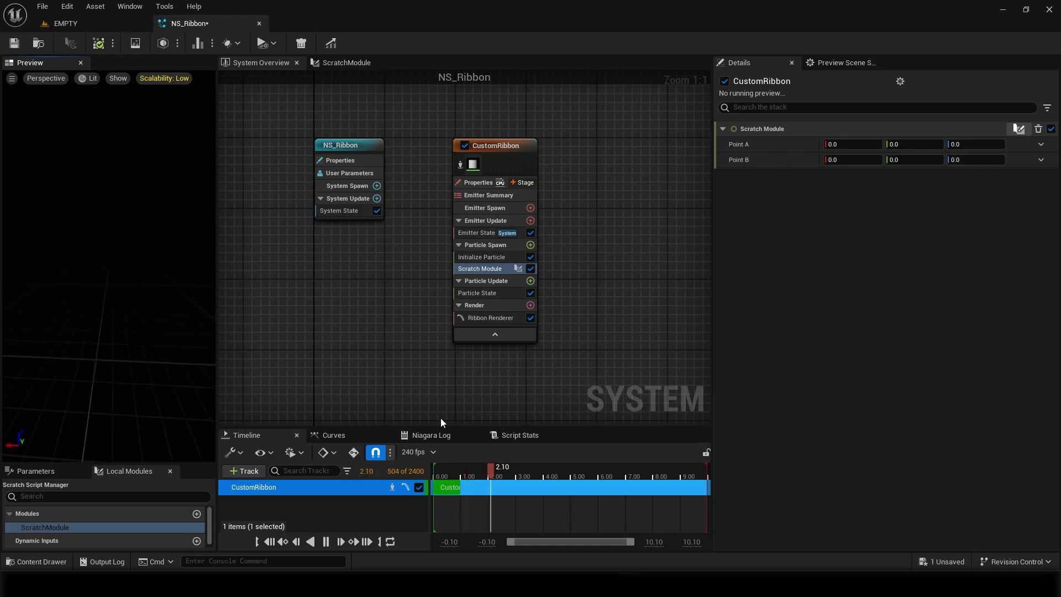
{"action": "left_click", "coordinate": [530, 245]}
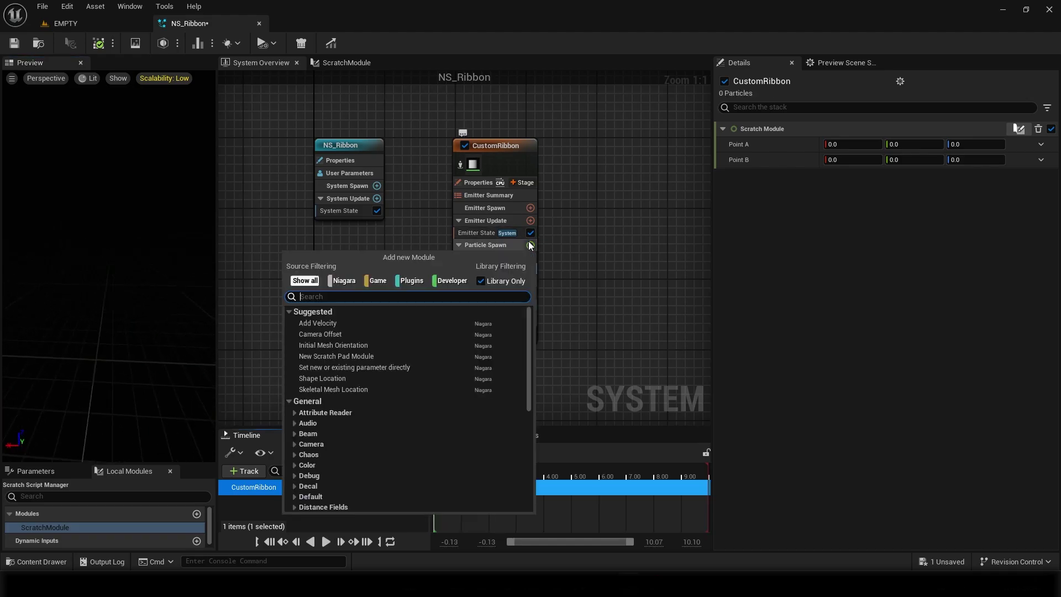
{"action": "left_click", "coordinate": [336, 326]}
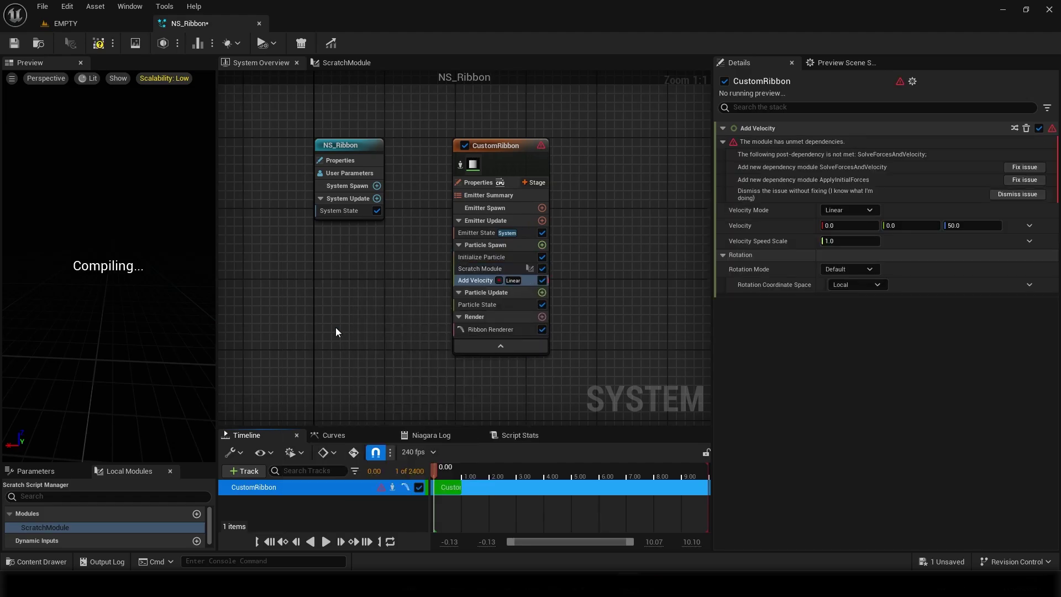
Step: Set the Add Velocity vector to (50, 0, 0) and resolve its missing dependency by adding Solve Forces and Velocity
{"action": "type", "text": "0"}
{"action": "left_click", "coordinate": [852, 227]}
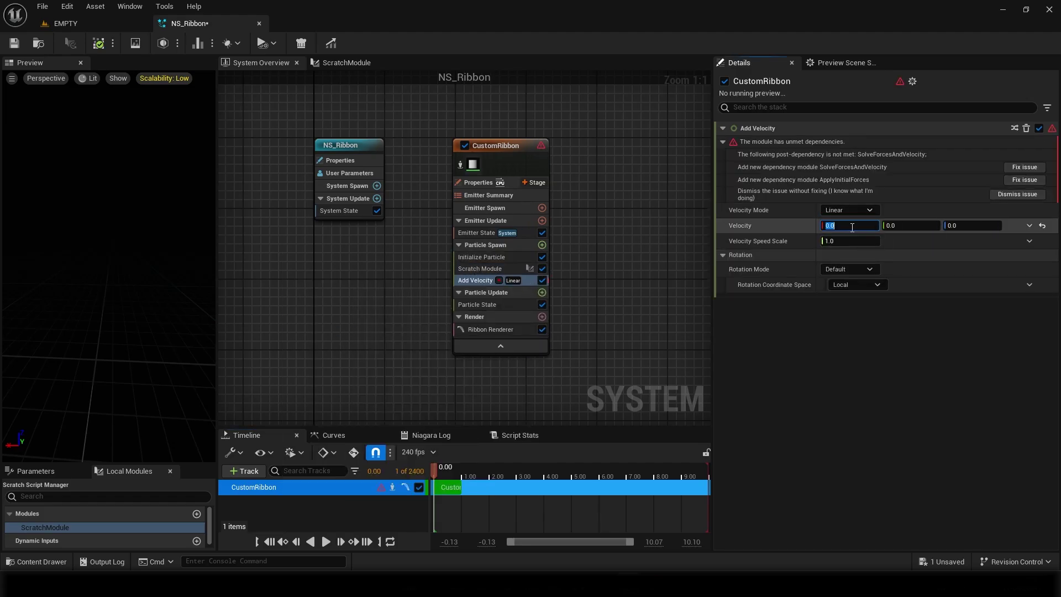
{"action": "type", "text": "50"}
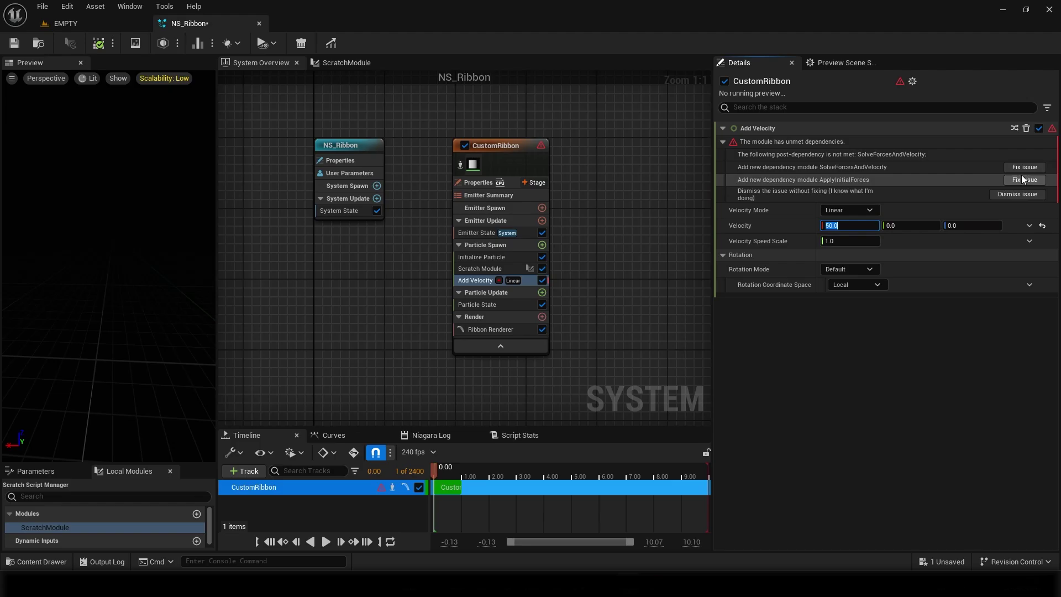
{"action": "left_click", "coordinate": [1025, 167]}
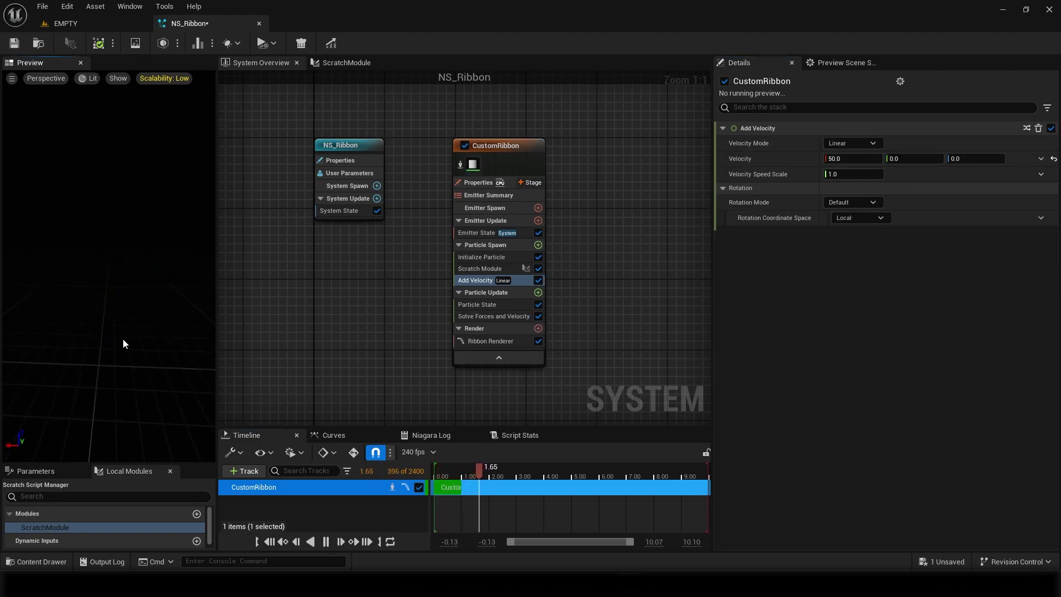
Step: Set the Scratch Module's Point B to (50, 0, 0) and the Add Velocity vector to (0, 50, 0)
{"action": "left_click", "coordinate": [451, 471]}
{"action": "left_click", "coordinate": [477, 269]}
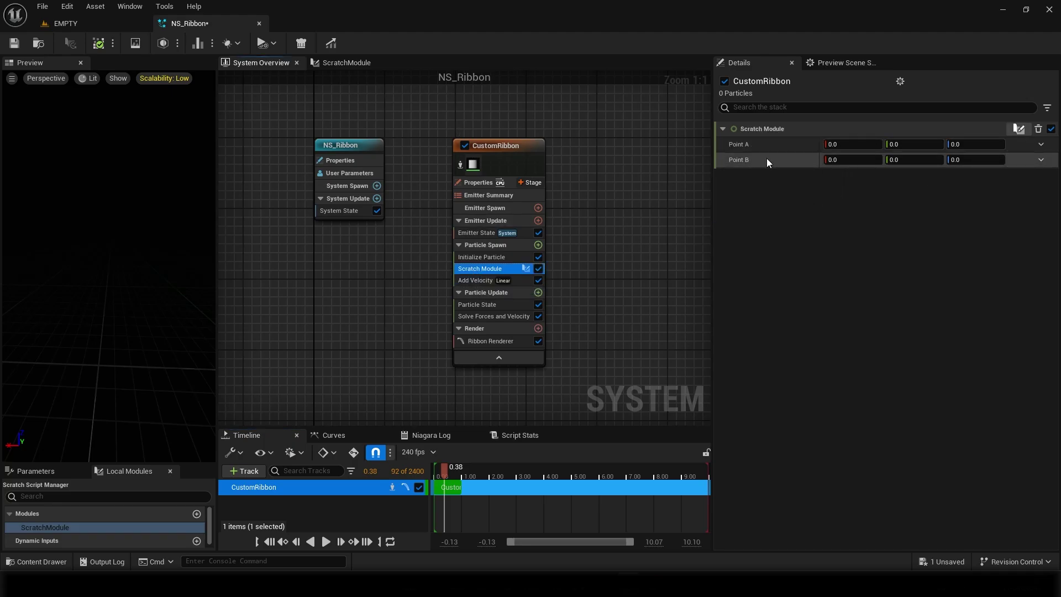
{"action": "left_click", "coordinate": [852, 160]}
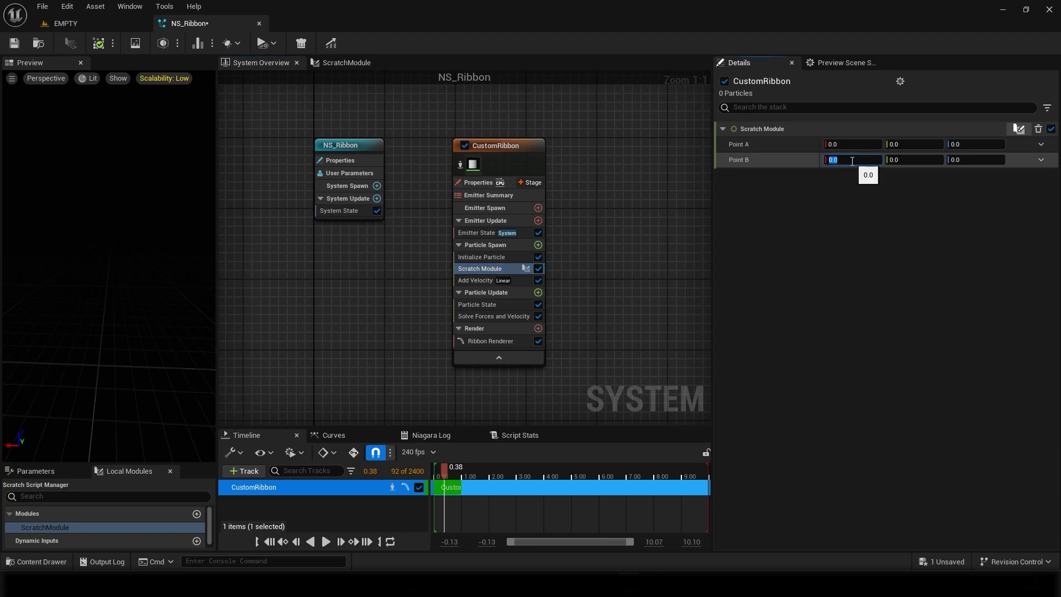
{"action": "left_click", "coordinate": [476, 280]}
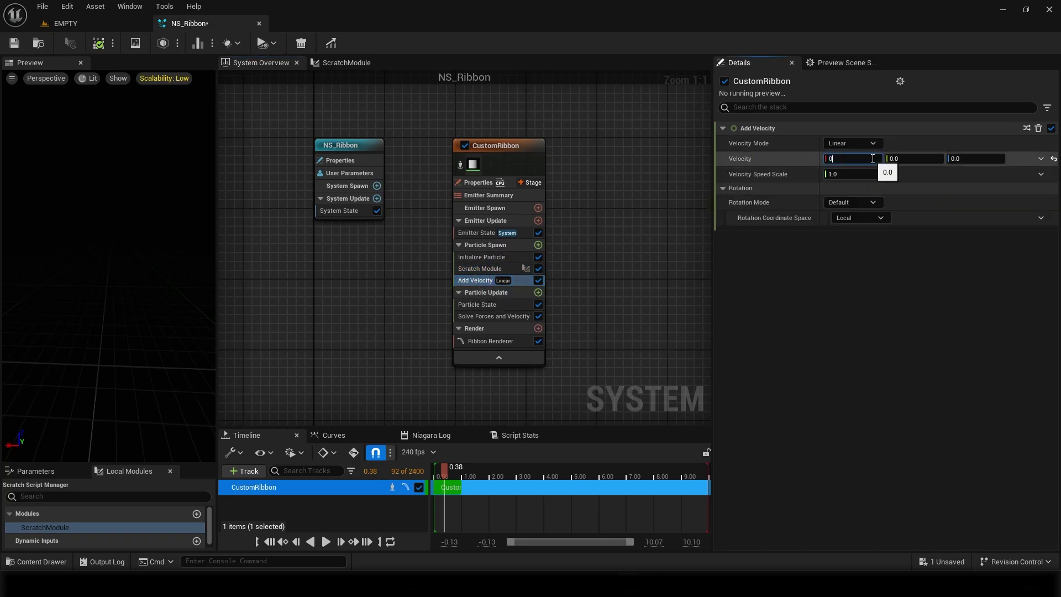
{"action": "key", "text": "Return"}
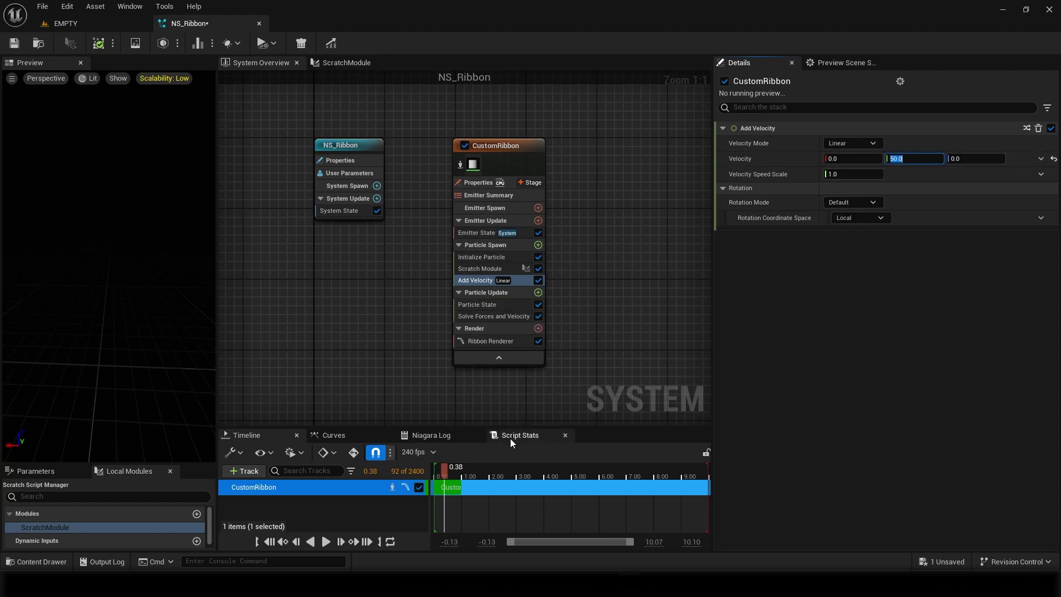
Step: Replay the simulation and turn on the particle counts display in the preview
{"action": "left_click", "coordinate": [276, 542]}
{"action": "left_click", "coordinate": [326, 542]}
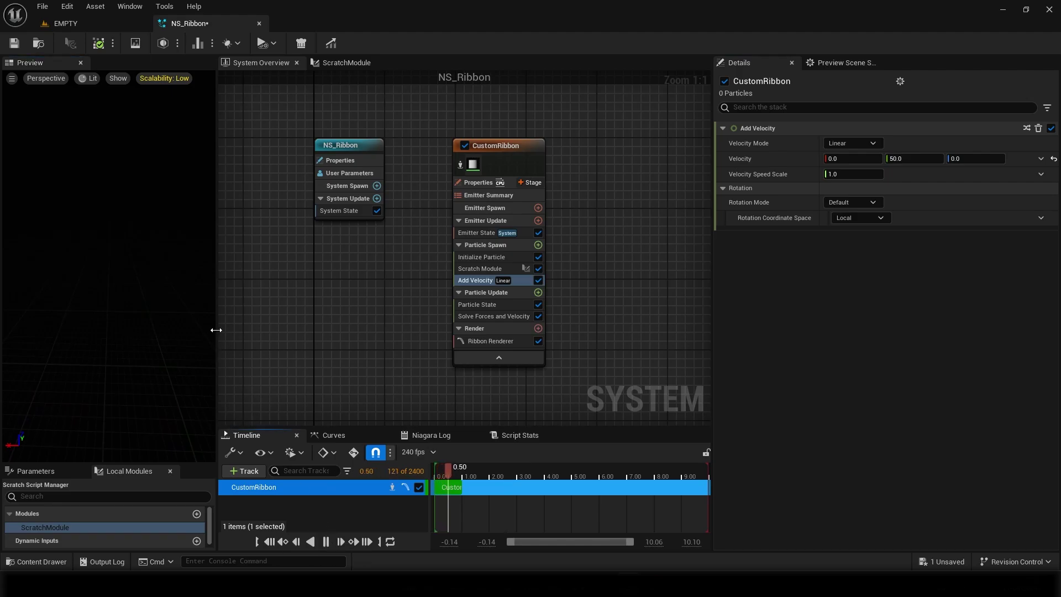
{"action": "left_click", "coordinate": [119, 78]}
{"action": "left_click", "coordinate": [132, 172]}
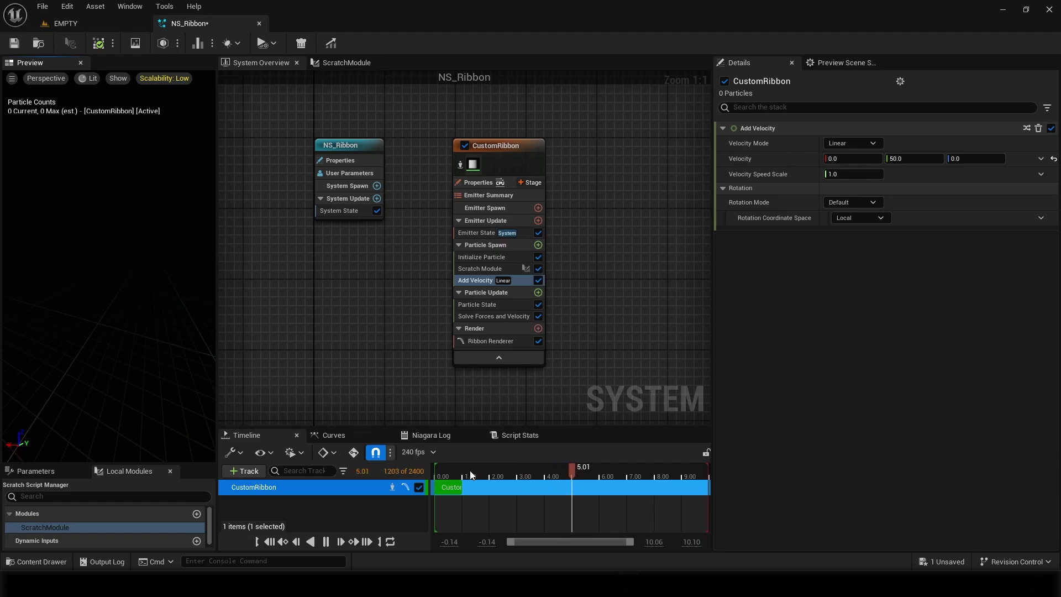
Step: Add a Spawn Rate module to CustomRibbon's Emitter Update stage with a SpawnRate of 5
{"action": "left_click_drag", "start_coordinate": [469, 474], "coordinate": [452, 456]}
{"action": "left_click", "coordinate": [539, 221]}
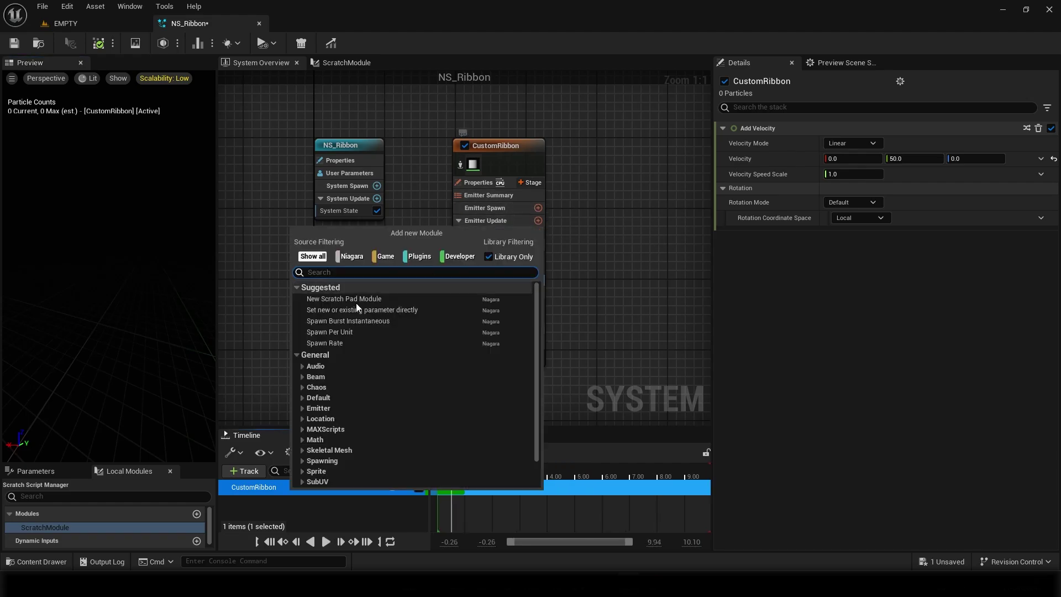
{"action": "left_click", "coordinate": [326, 343]}
{"action": "left_click", "coordinate": [852, 143]}
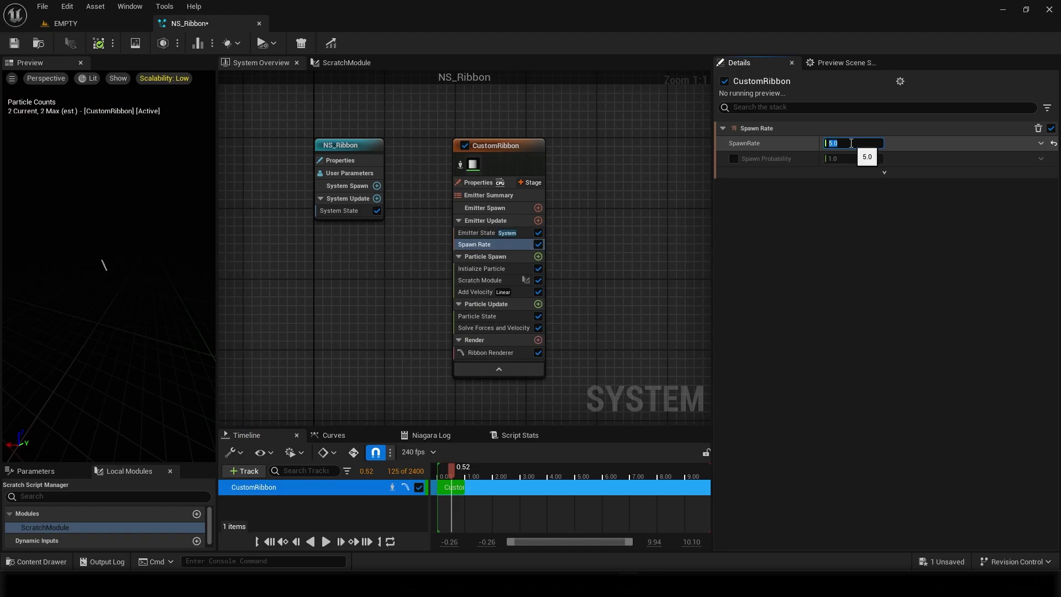
Step: Play the simulation from the start and examine the ribbon's shape in the preview from different angles
{"action": "left_click_drag", "start_coordinate": [86, 295], "coordinate": [108, 297]}
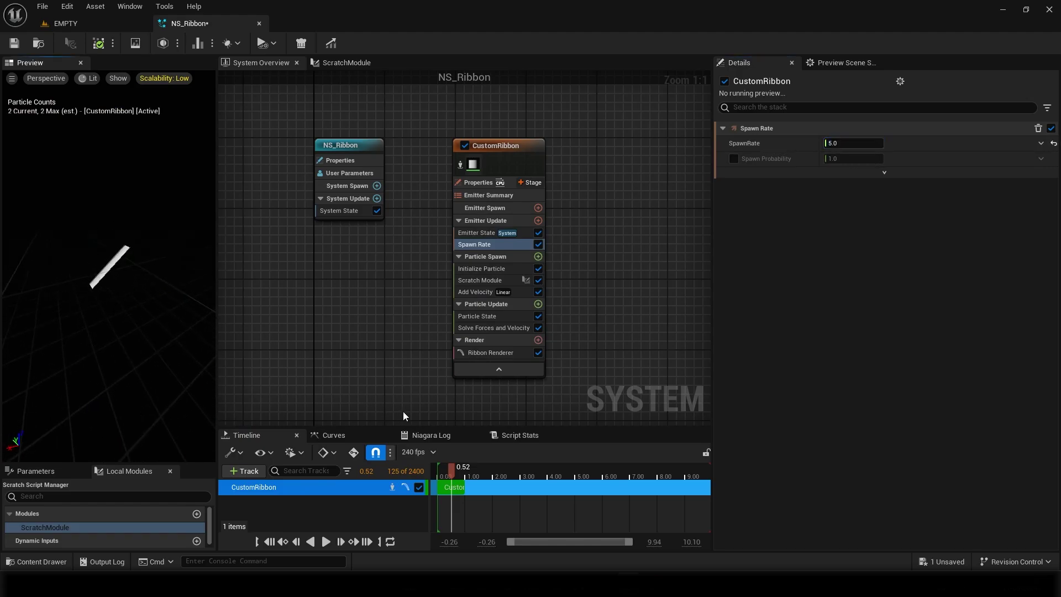
{"action": "left_click_drag", "start_coordinate": [455, 469], "coordinate": [423, 474]}
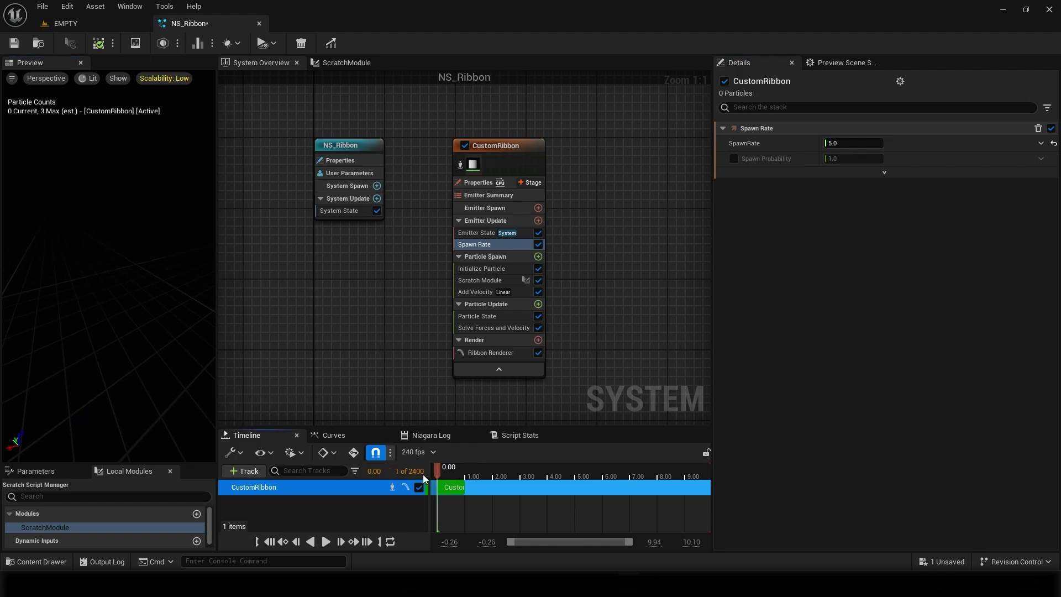
{"action": "left_click", "coordinate": [326, 542]}
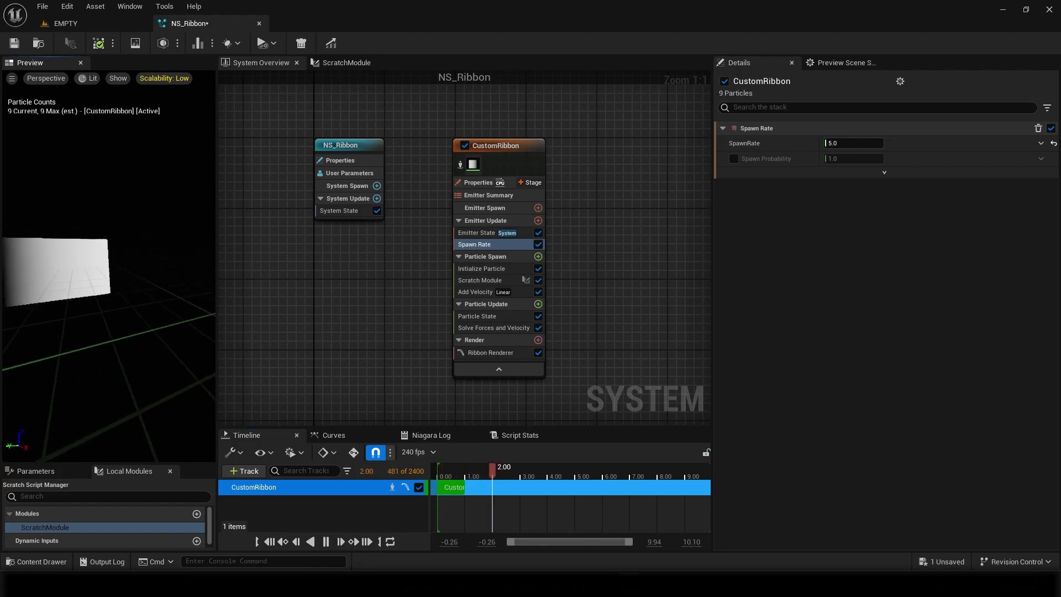
{"action": "left_click_drag", "start_coordinate": [111, 276], "coordinate": [31, 280]}
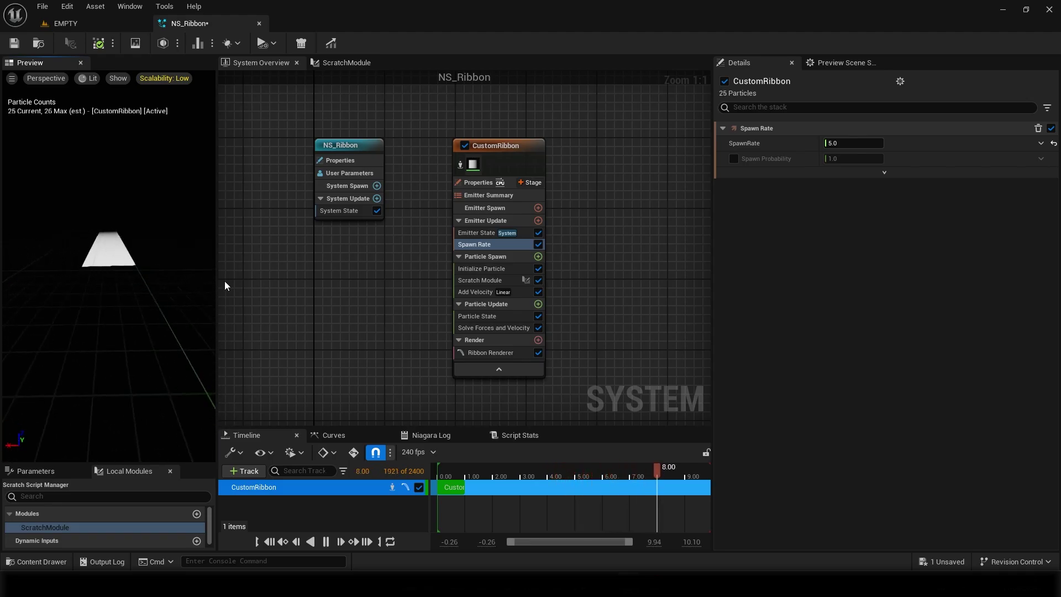
Step: Try a Point B X value of about 472 in the Scratch Module, and restore it to 50
{"action": "left_click", "coordinate": [463, 280]}
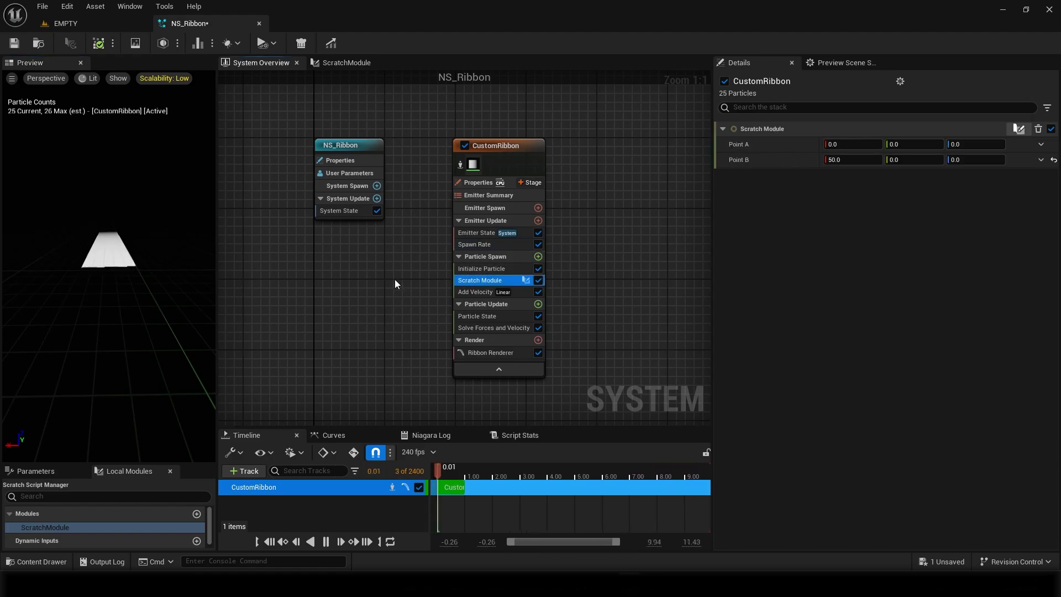
{"action": "left_click", "coordinate": [489, 269]}
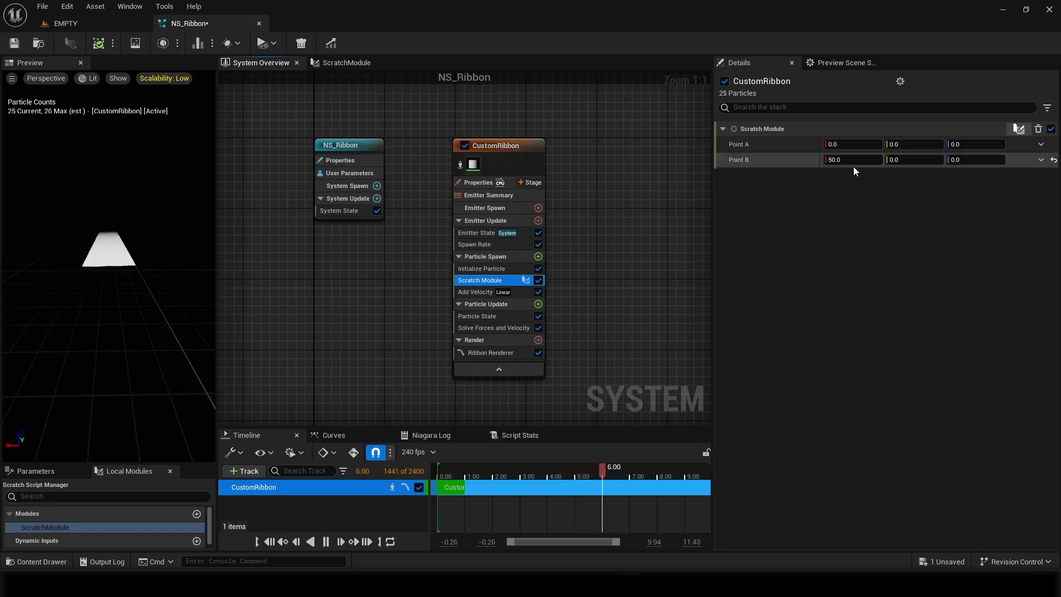
{"action": "left_click_drag", "start_coordinate": [848, 162], "coordinate": [876, 160]}
{"action": "scroll", "coordinate": [185, 299], "scroll_direction": "down", "scroll_amount": 4}
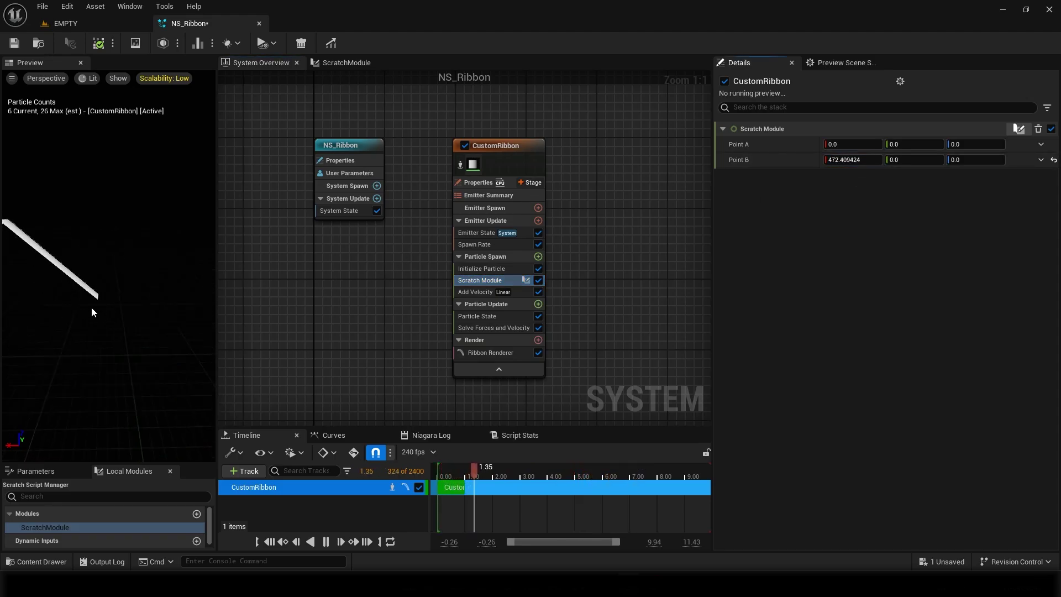
{"action": "left_click_drag", "start_coordinate": [93, 310], "coordinate": [50, 335]}
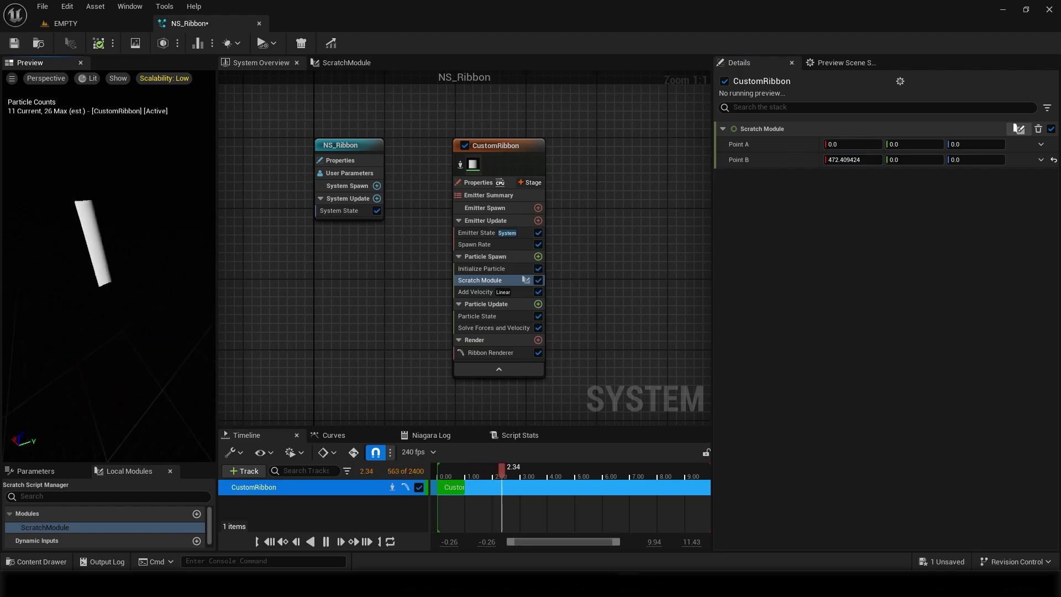
{"action": "left_click", "coordinate": [874, 160]}
{"action": "type", "text": "50"}
{"action": "key", "text": "Return"}
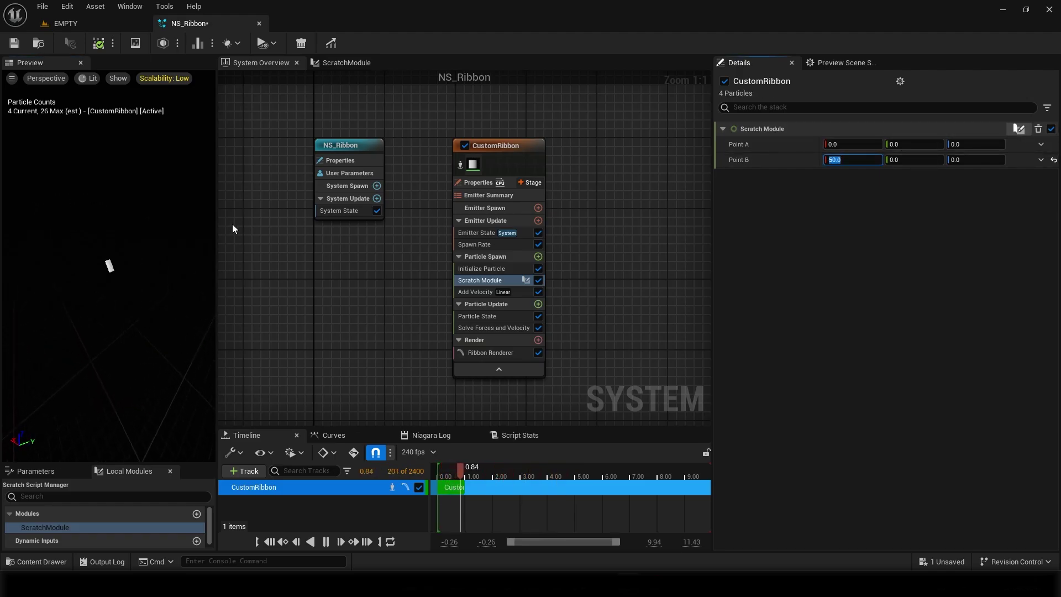
{"action": "left_click_drag", "start_coordinate": [122, 283], "coordinate": [101, 312]}
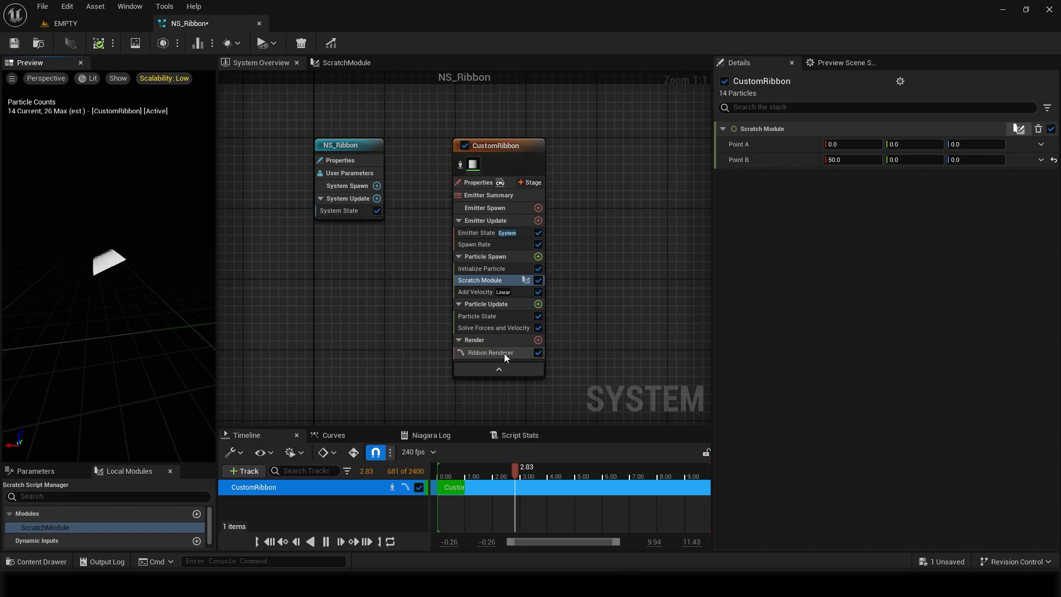
Step: Set the Ribbon Renderer's Facing Mode to Custom Side Vector
{"action": "left_click", "coordinate": [504, 353]}
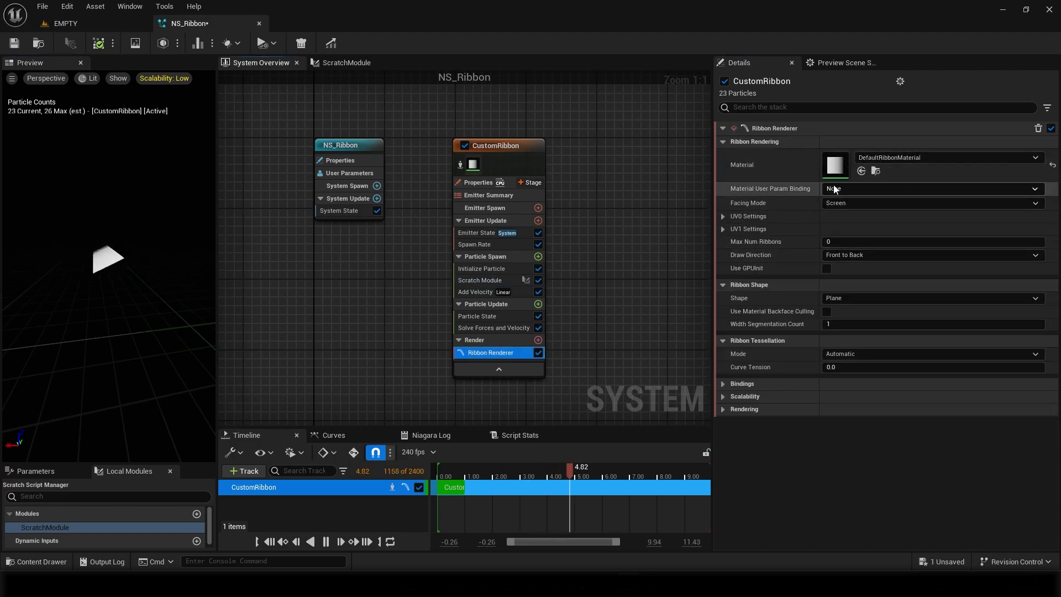
{"action": "left_click", "coordinate": [841, 202]}
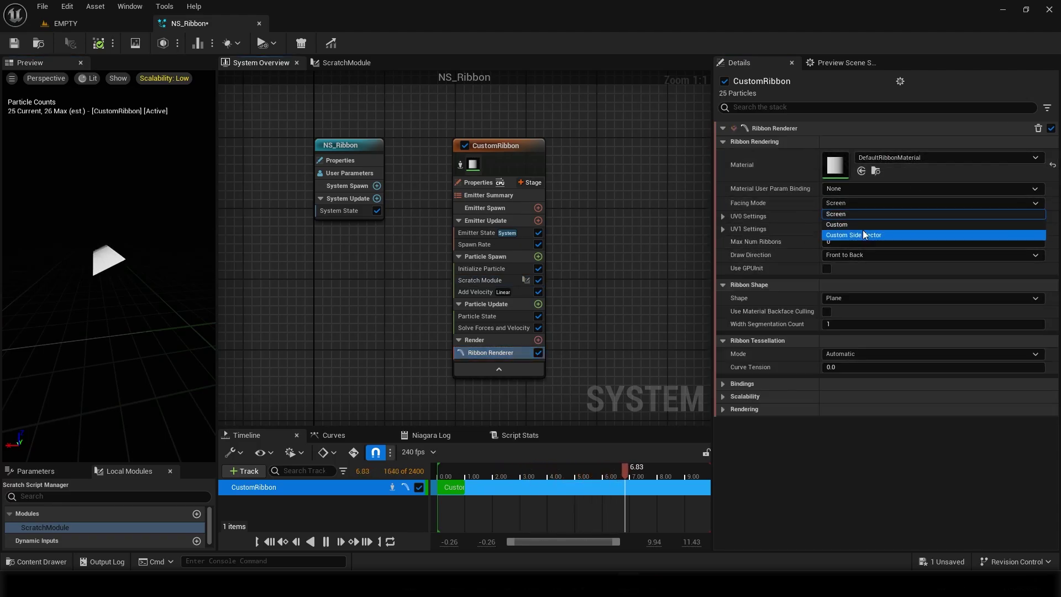
{"action": "left_click", "coordinate": [863, 234]}
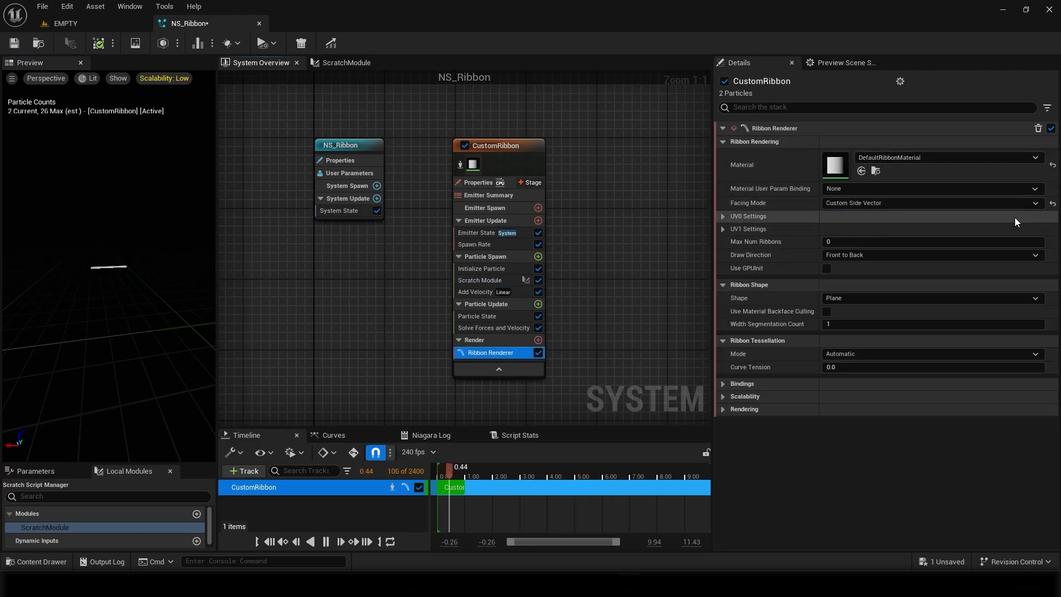
Step: Set Initialize Particle's Ribbon Facing Mode to Direct Set
{"action": "left_click", "coordinate": [473, 271]}
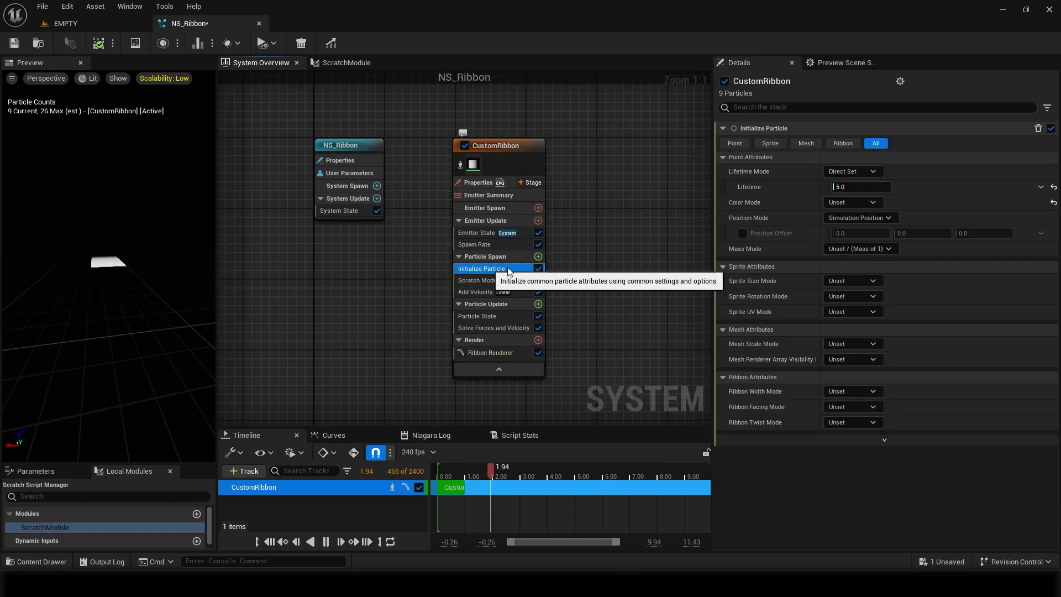
{"action": "left_click", "coordinate": [847, 408]}
{"action": "left_click", "coordinate": [854, 435]}
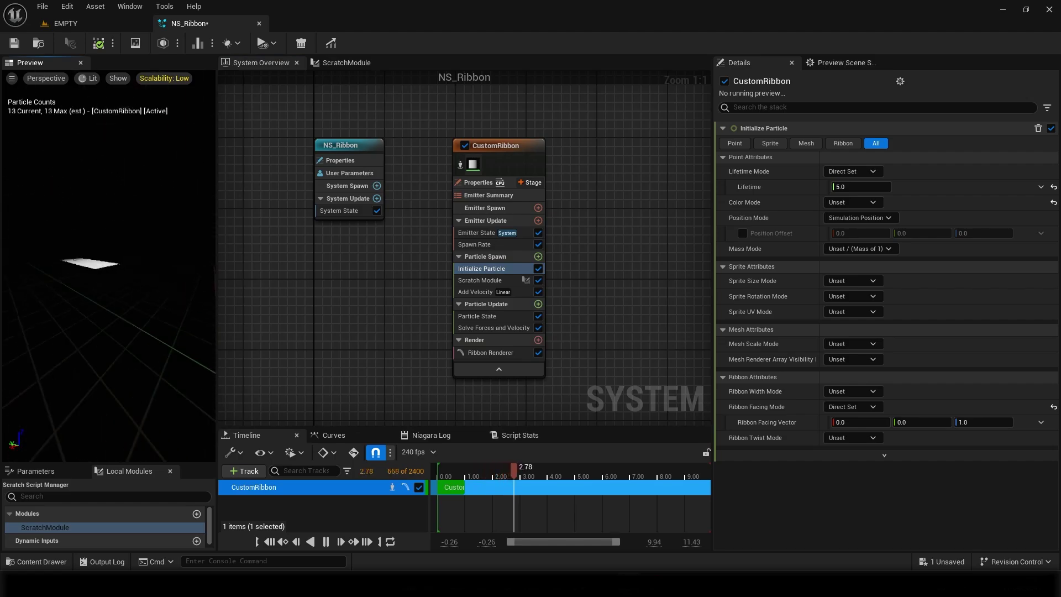
Step: Enlarge the preview area, scrub the simulation to about 8 seconds, and examine the ribbon's orientation against the grid
{"action": "left_click_drag", "start_coordinate": [135, 263], "coordinate": [88, 282]}
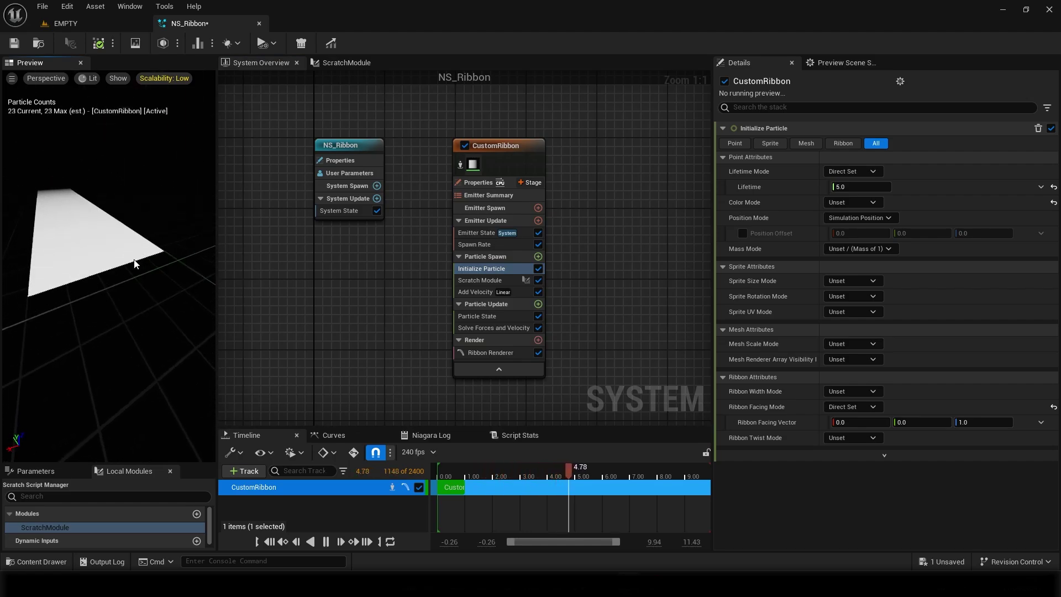
{"action": "left_click_drag", "start_coordinate": [216, 230], "coordinate": [351, 230]}
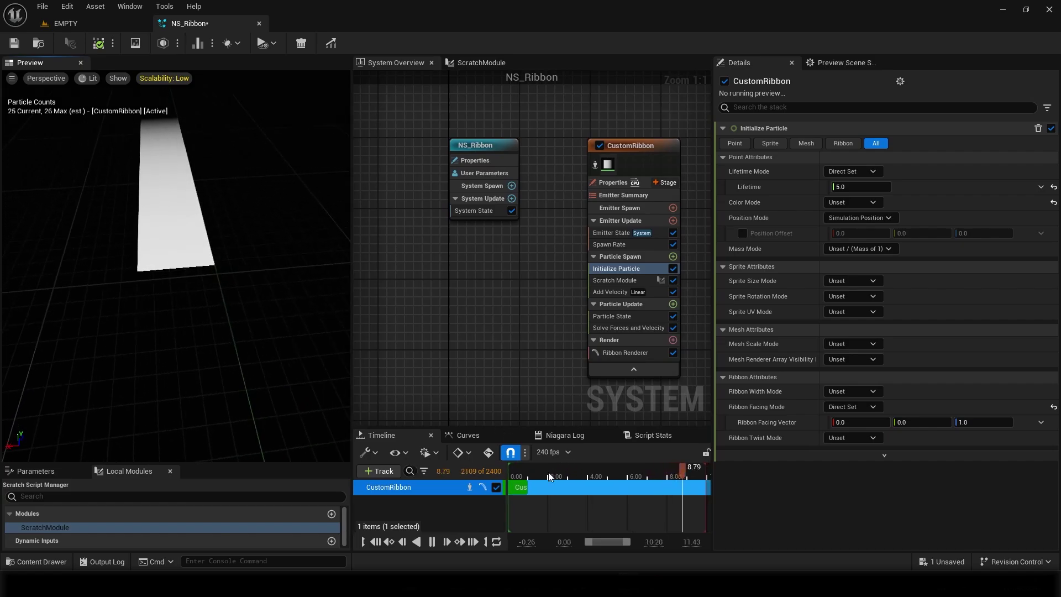
{"action": "left_click_drag", "start_coordinate": [548, 472], "coordinate": [658, 490]}
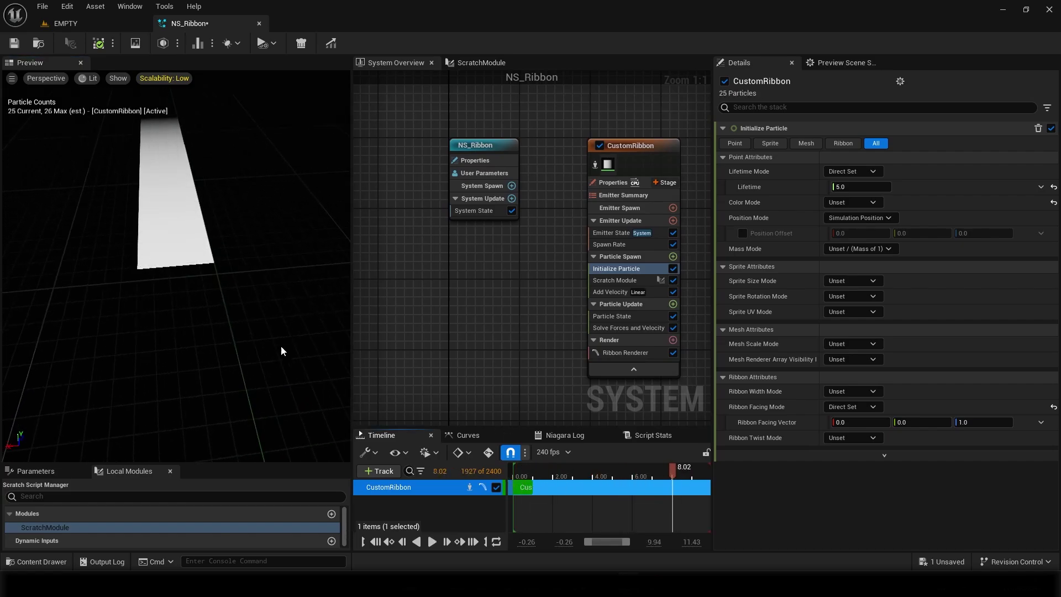
{"action": "left_click_drag", "start_coordinate": [282, 352], "coordinate": [320, 326]}
{"action": "scroll", "coordinate": [221, 309], "scroll_direction": "up", "scroll_amount": 5}
{"action": "left_click_drag", "start_coordinate": [221, 310], "coordinate": [66, 321]}
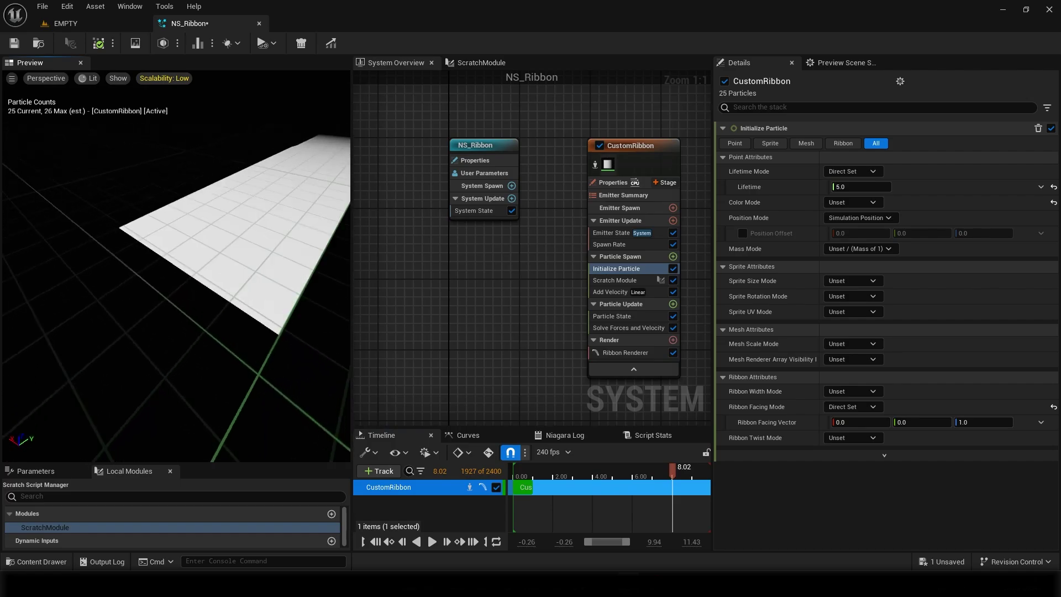
{"action": "left_click_drag", "start_coordinate": [149, 326], "coordinate": [145, 324]}
Step: Set the Scratch Module's Point B to about 85.4 in X and 102.6 in Y
{"action": "right_click_drag", "start_coordinate": [628, 299], "coordinate": [575, 291]}
{"action": "left_click", "coordinate": [571, 272]}
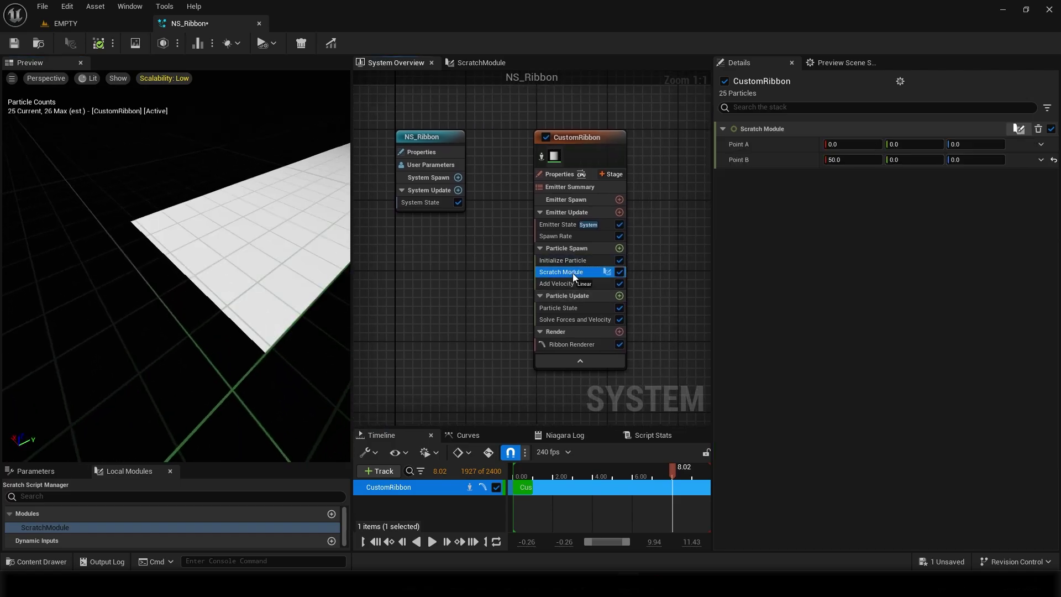
{"action": "scroll", "coordinate": [293, 217], "scroll_direction": "down", "scroll_amount": 5}
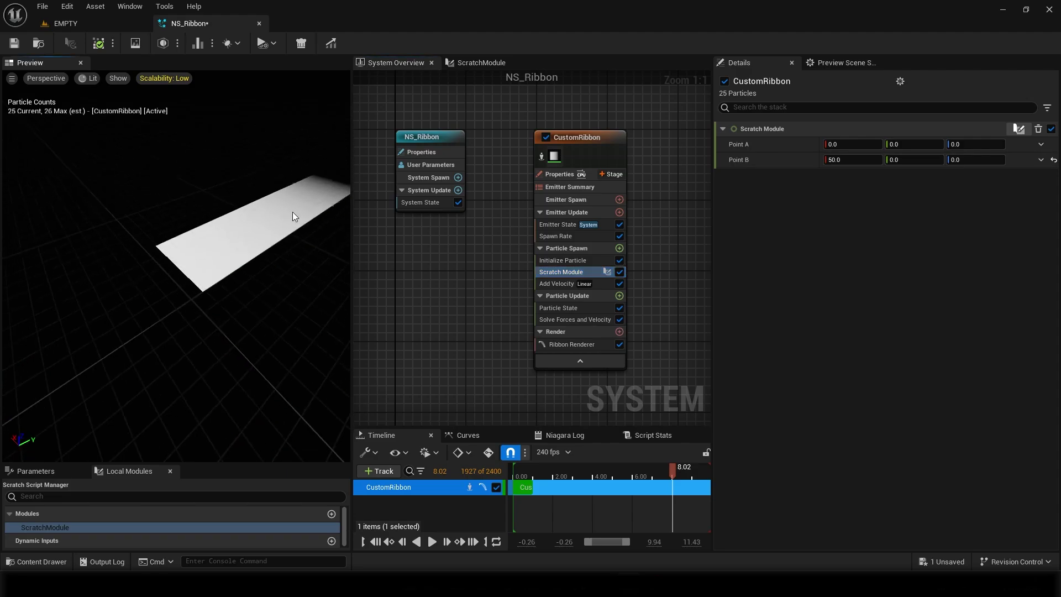
{"action": "left_click_drag", "start_coordinate": [846, 159], "coordinate": [934, 160]}
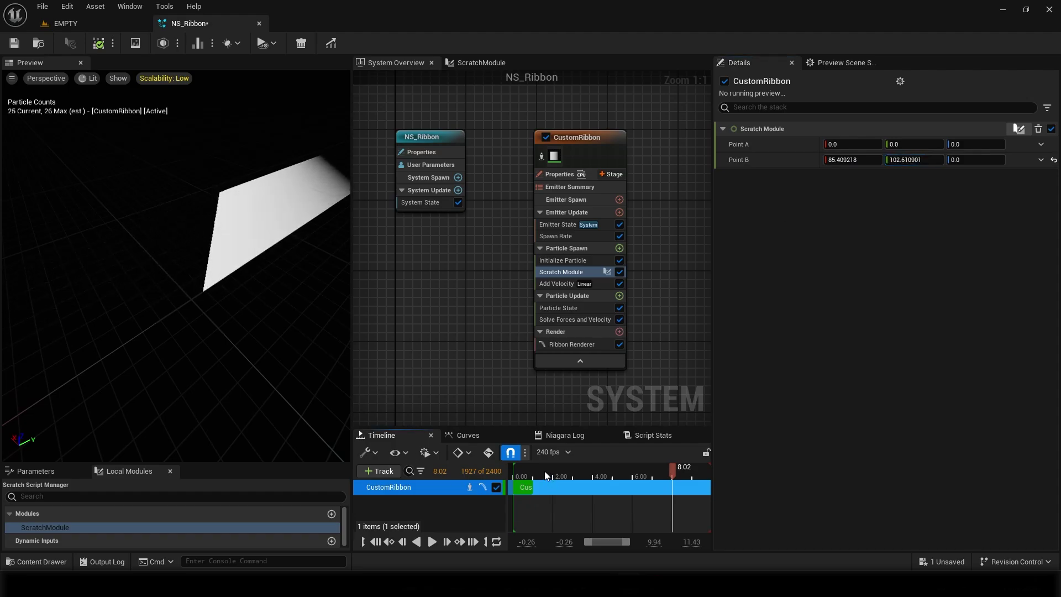
Step: Replay the simulation from the start, scrub it to about 8.9 seconds, and examine the skewed ribbon's shape from several angles
{"action": "left_click_drag", "start_coordinate": [544, 476], "coordinate": [509, 473]}
{"action": "left_click", "coordinate": [432, 542]}
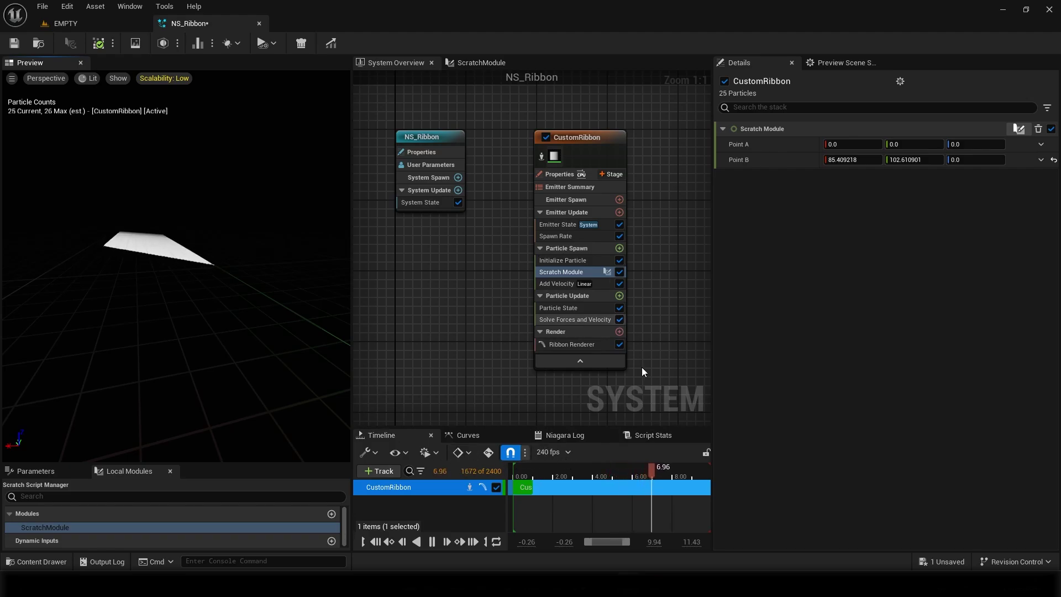
{"action": "left_click_drag", "start_coordinate": [551, 467], "coordinate": [618, 476]}
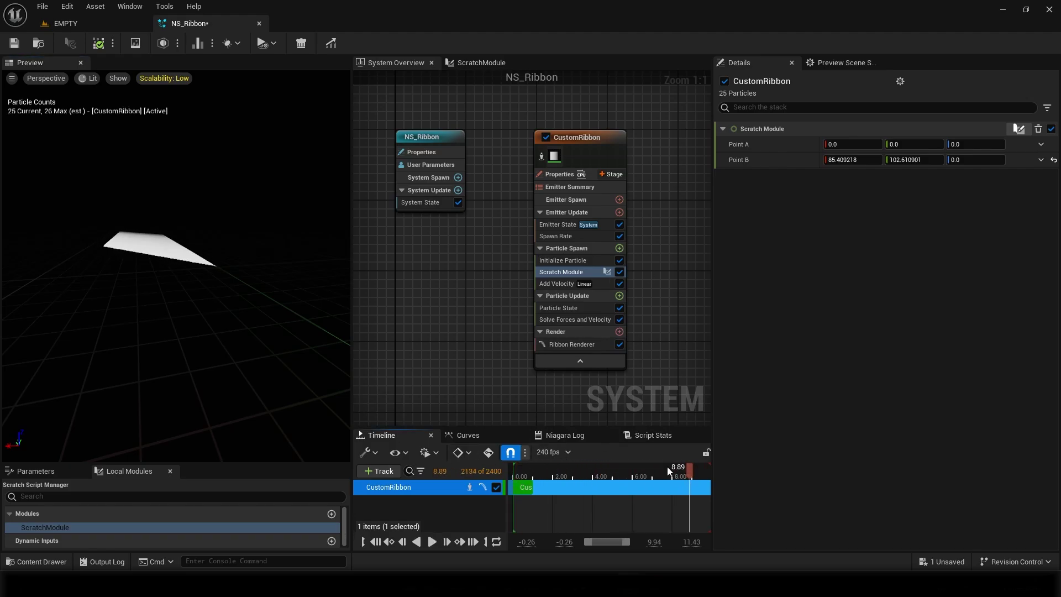
{"action": "left_click_drag", "start_coordinate": [89, 280], "coordinate": [16, 301]}
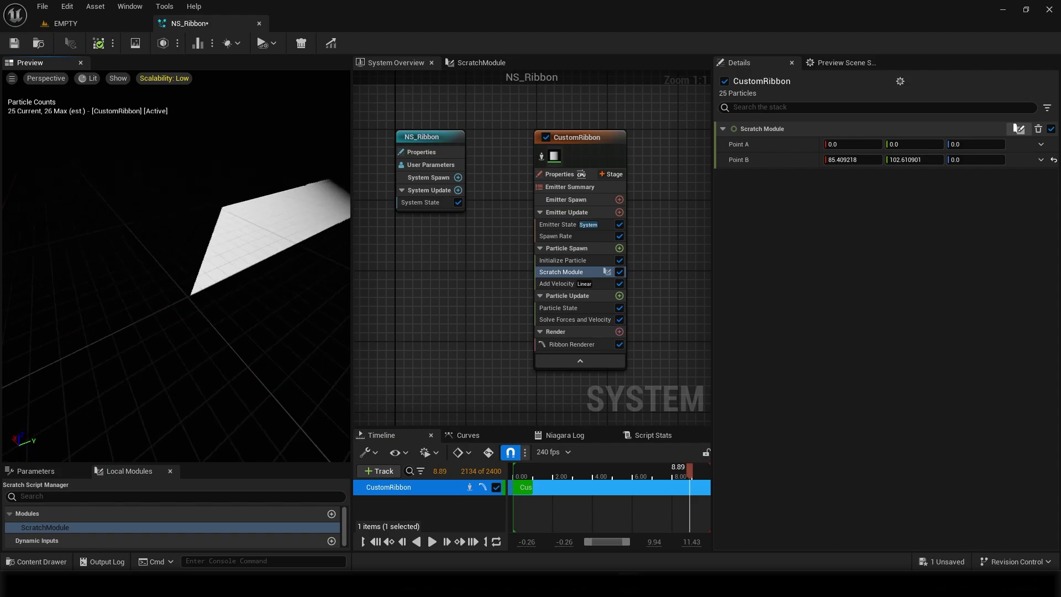
{"action": "left_click_drag", "start_coordinate": [177, 262], "coordinate": [88, 282]}
{"action": "left_click_drag", "start_coordinate": [187, 238], "coordinate": [181, 270]}
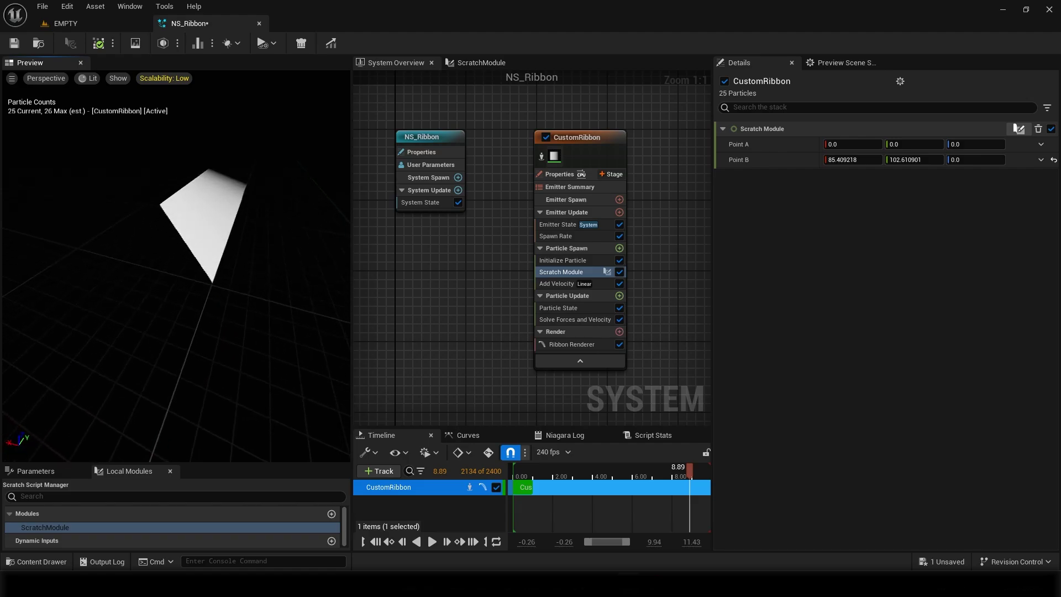
Step: Switch to the NS_RibbonCustom system and select its Particle01 and Particle02 emitters together
{"action": "right_click_drag", "start_coordinate": [515, 404], "coordinate": [424, 346]}
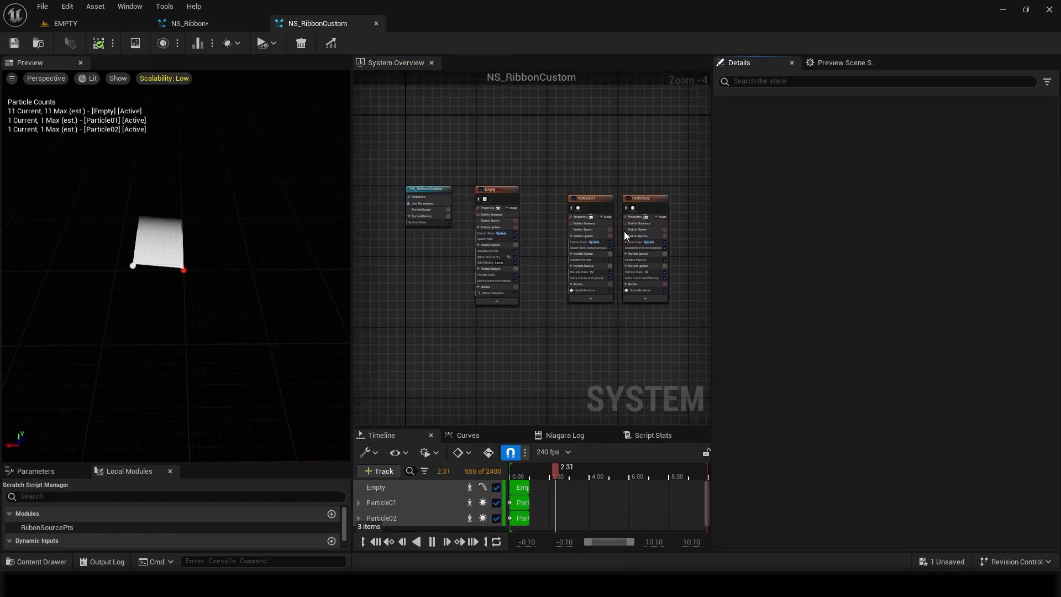
{"action": "left_click_drag", "start_coordinate": [512, 133], "coordinate": [639, 220]}
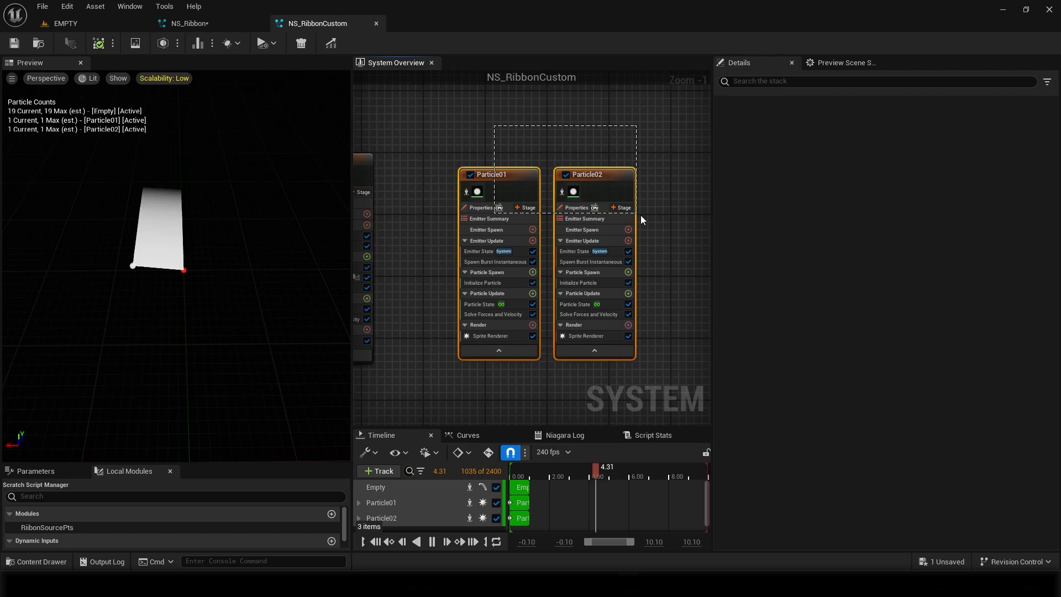